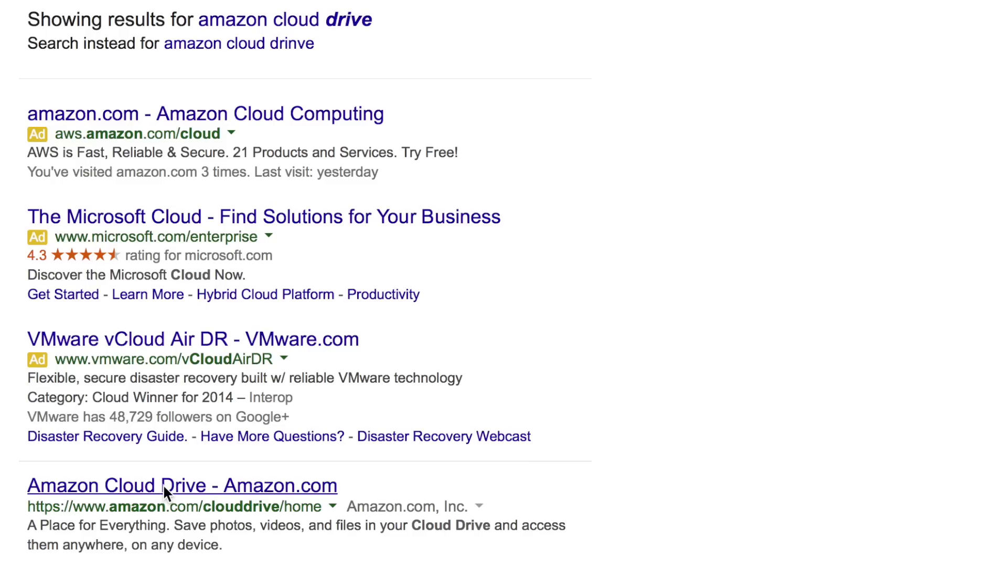
Open the Cloud Drive home page and highlight Prime Photos, Unlimited Everything and the $59.99 yearly price
{"action": "left_click", "coordinate": [162, 483]}
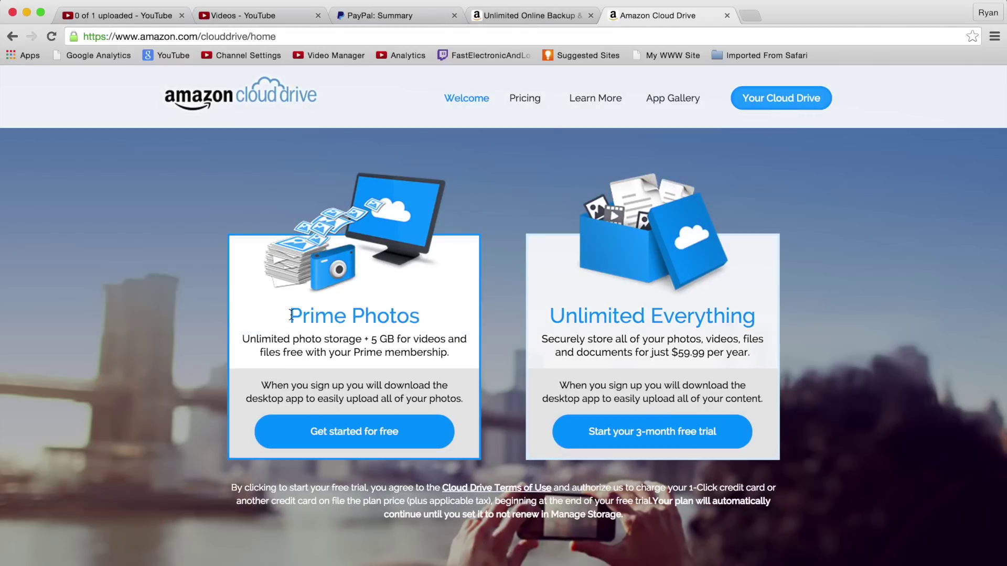
{"action": "left_click_drag", "start_coordinate": [290, 315], "coordinate": [424, 317]}
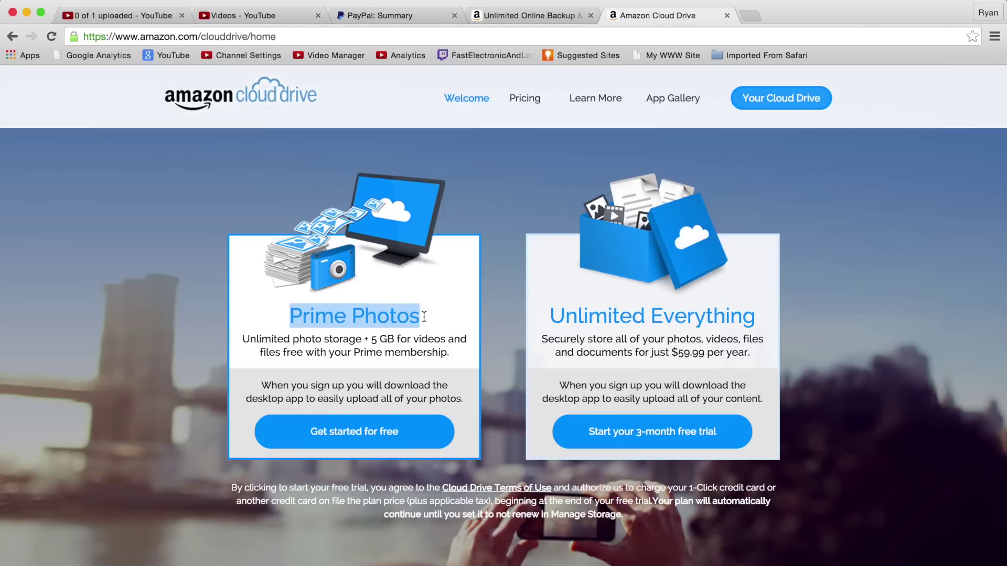
{"action": "left_click_drag", "start_coordinate": [550, 316], "coordinate": [755, 318]}
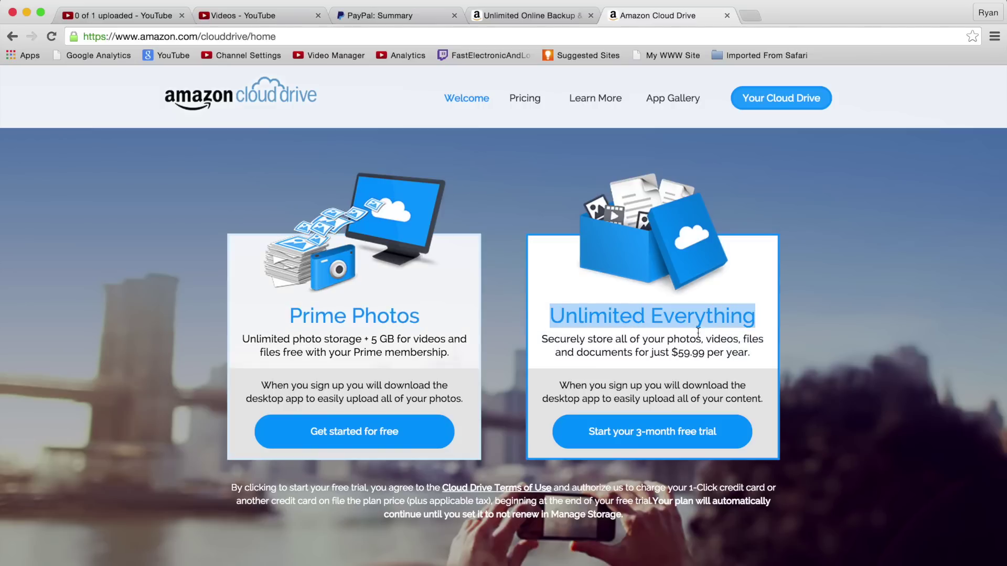
{"action": "left_click_drag", "start_coordinate": [616, 340], "coordinate": [703, 352]}
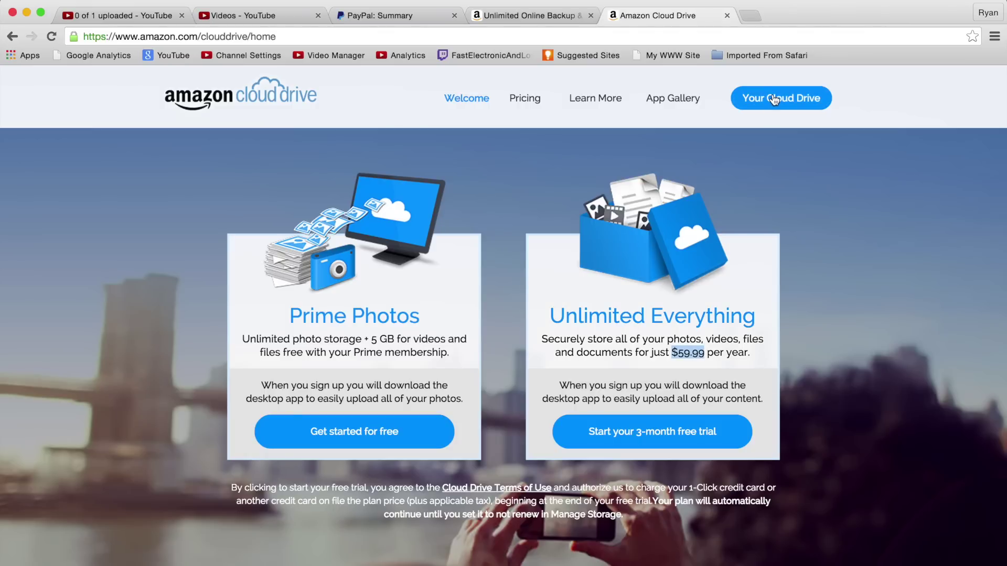
Scroll through the Cloud Drive pricing plans, then close the pricing page
{"action": "left_click", "coordinate": [534, 103]}
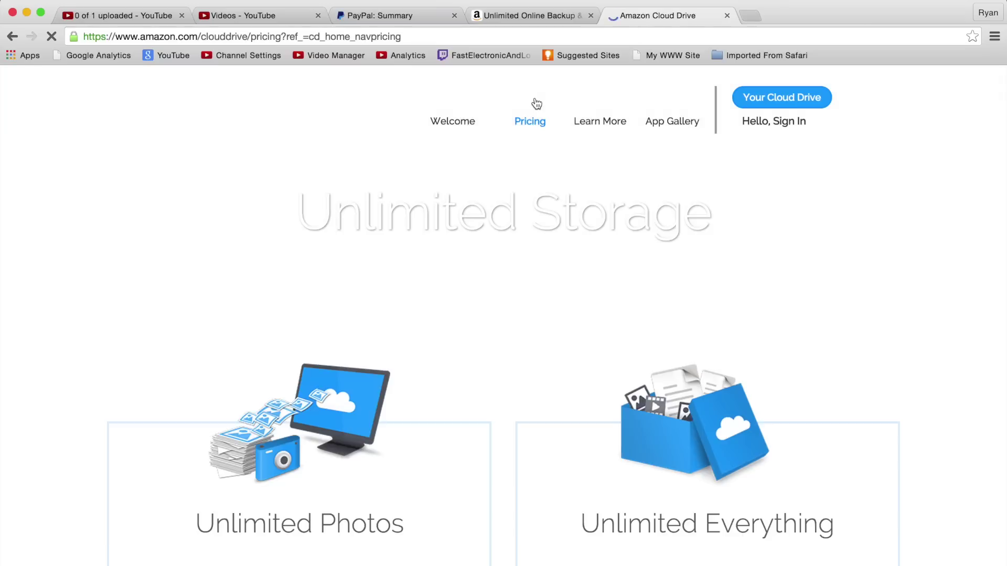
{"action": "scroll", "coordinate": [526, 225], "scroll_direction": "down", "scroll_amount": 3}
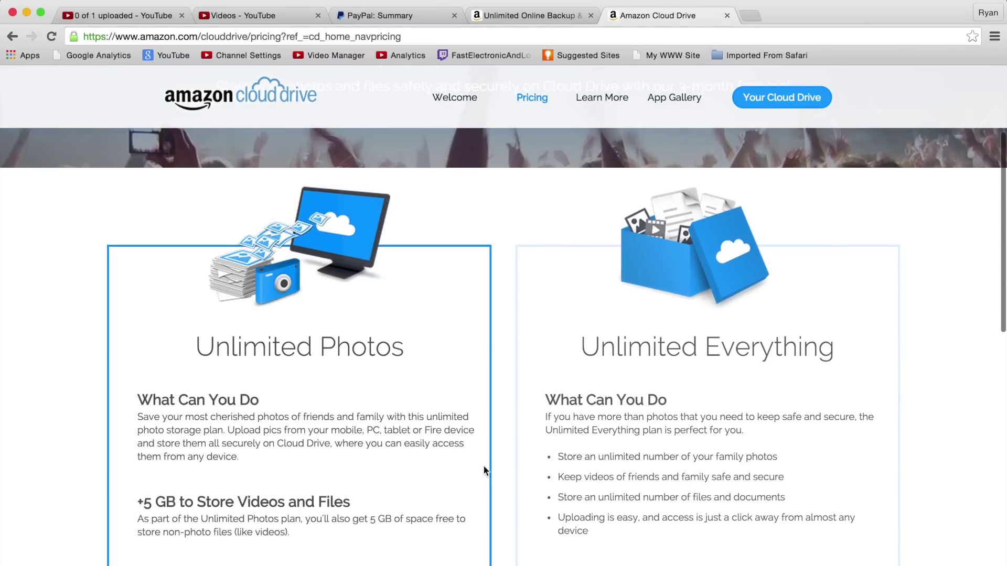
{"action": "scroll", "coordinate": [484, 477], "scroll_direction": "down", "scroll_amount": 2}
{"action": "key", "text": "super+w"}
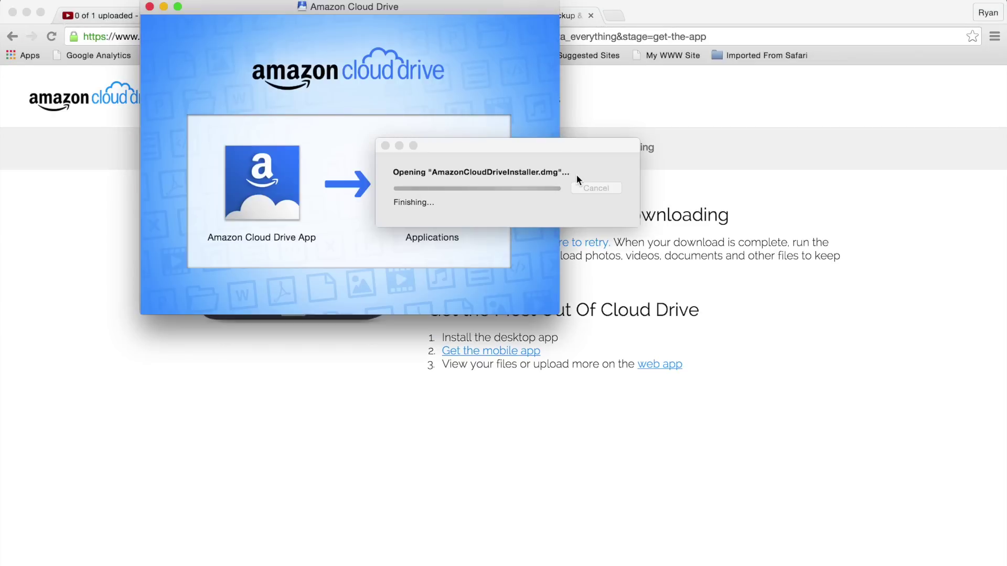
Install the Amazon Cloud Drive app into Applications, launch it, and close the installer
{"action": "left_click_drag", "start_coordinate": [264, 181], "coordinate": [433, 190]}
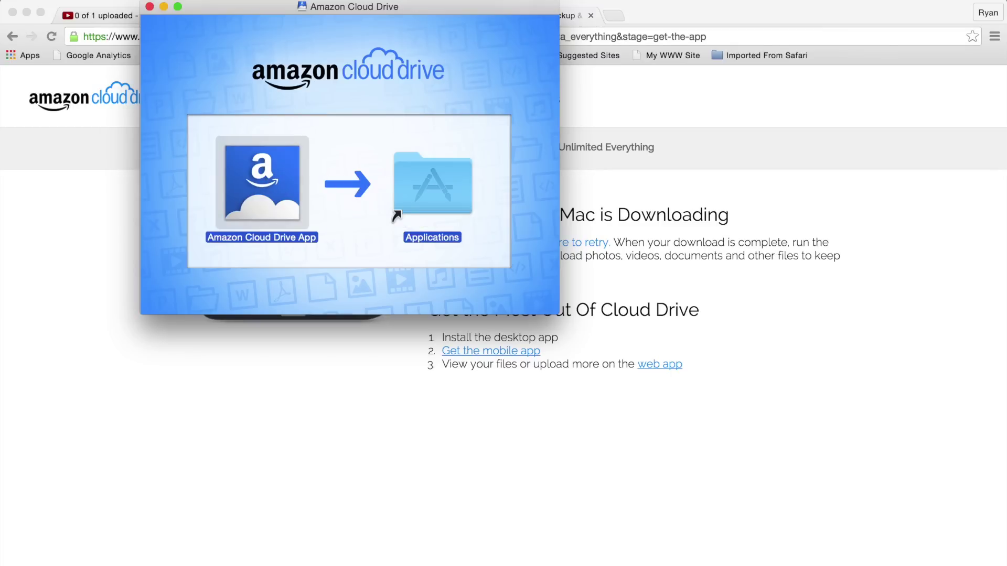
{"action": "left_click", "coordinate": [273, 202]}
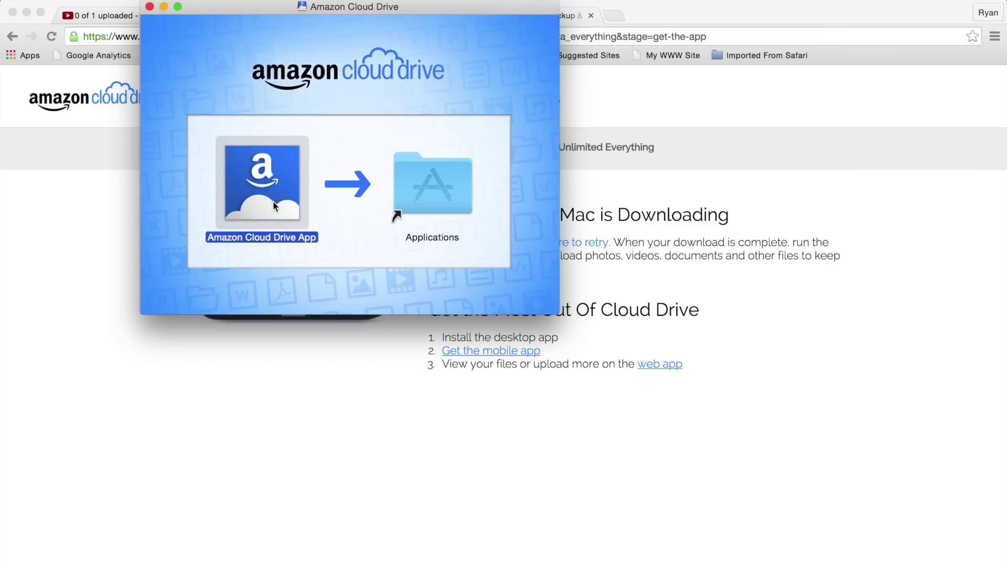
{"action": "double_click", "coordinate": [274, 202]}
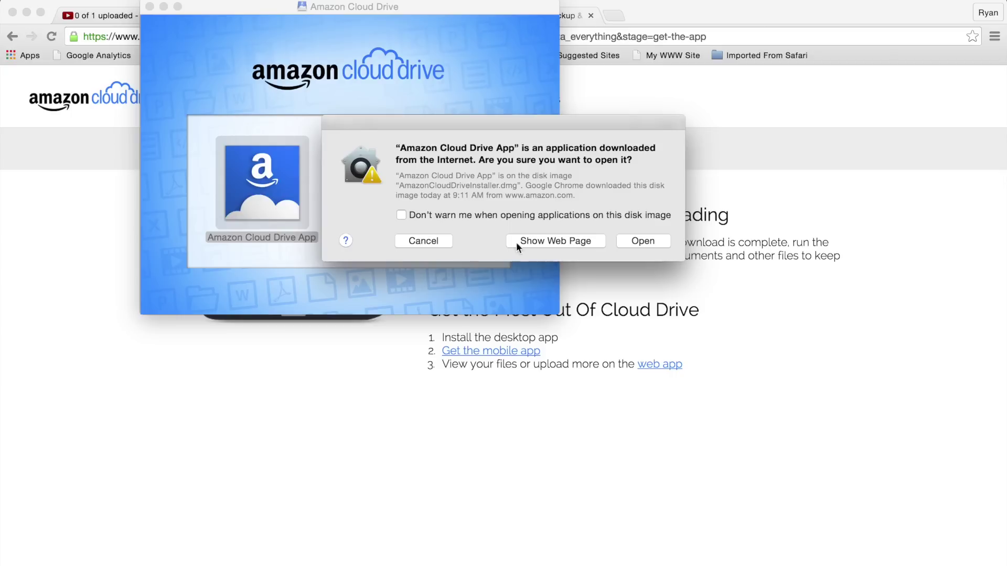
{"action": "left_click", "coordinate": [645, 241]}
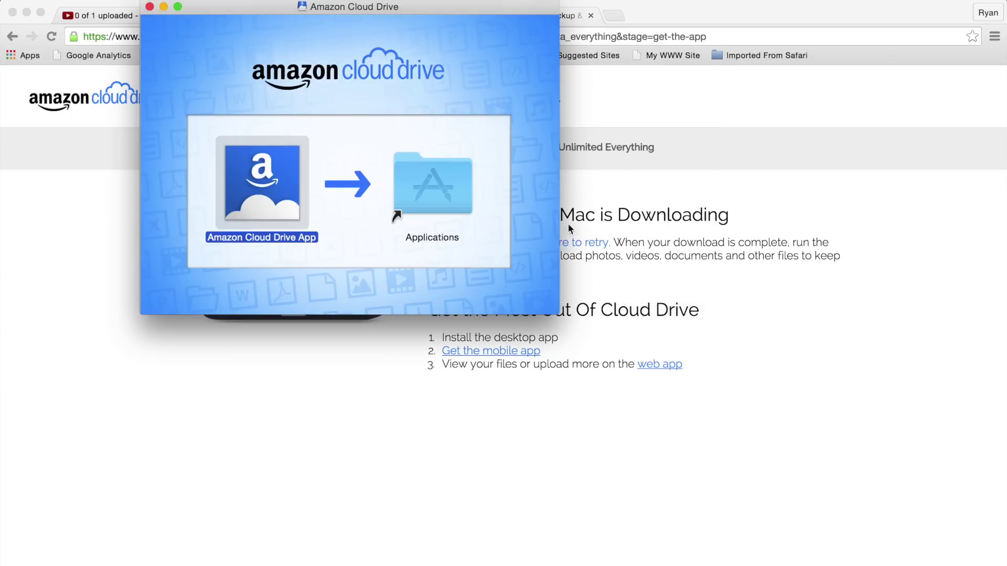
{"action": "left_click", "coordinate": [149, 6]}
Sign in to the Amazon account and open all Cloud Drive files on the web
{"action": "left_click", "coordinate": [502, 277]}
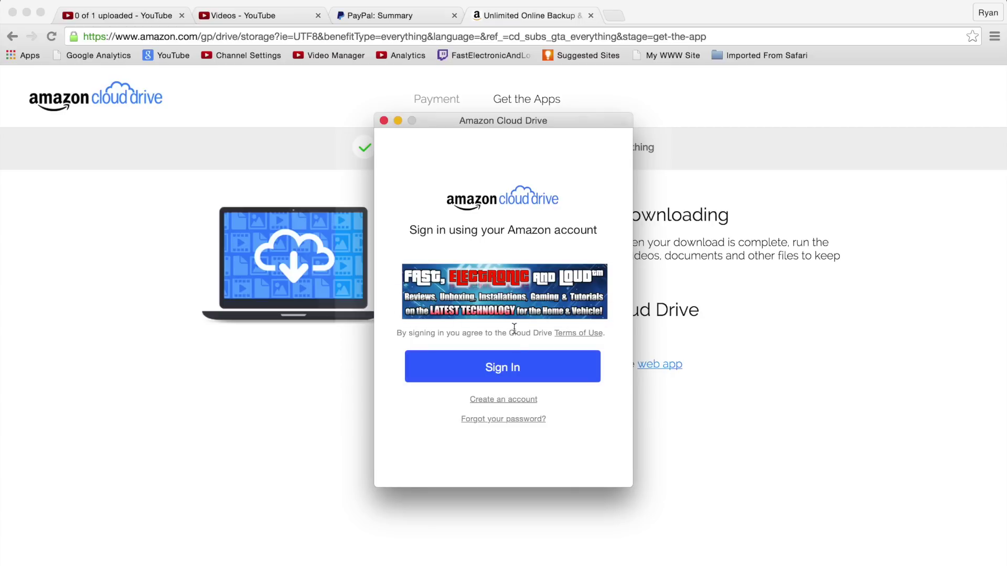
{"action": "left_click", "coordinate": [505, 378]}
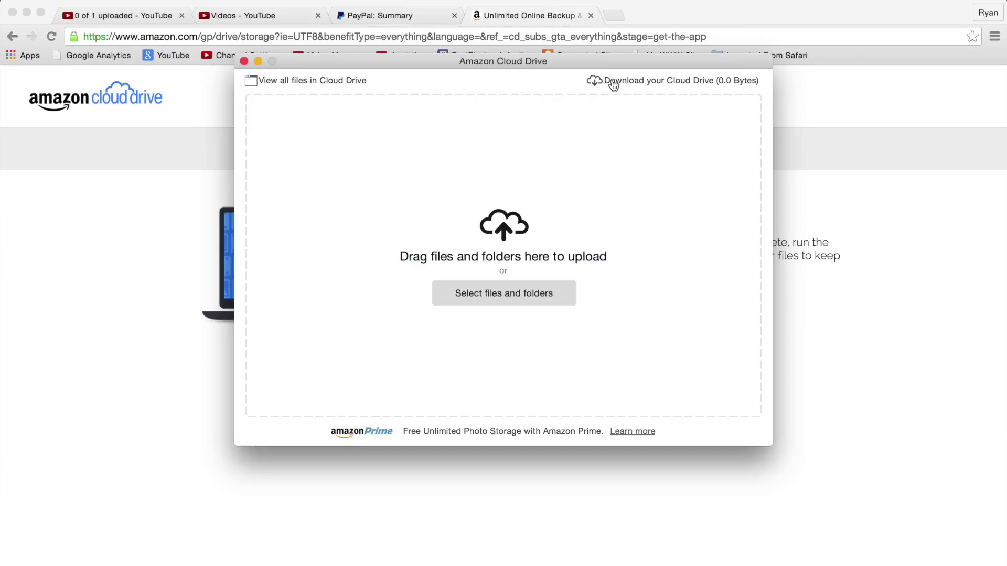
{"action": "left_click", "coordinate": [318, 81]}
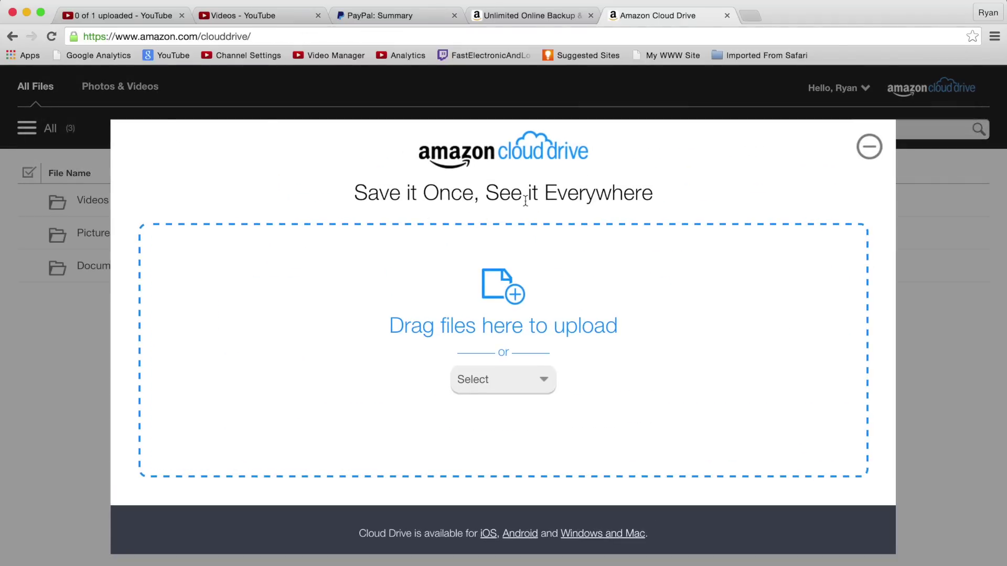
Drop FELunboxingFinal.mp4 from the Finder Desktop into the Cloud Drive upload area
{"action": "left_click", "coordinate": [532, 380]}
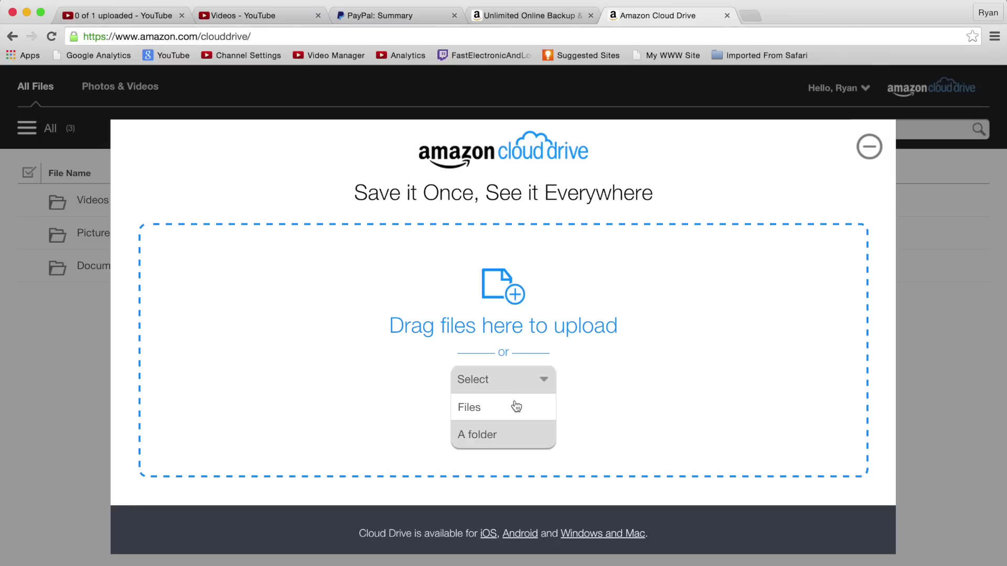
{"action": "left_click", "coordinate": [530, 387]}
{"action": "left_click", "coordinate": [869, 147]}
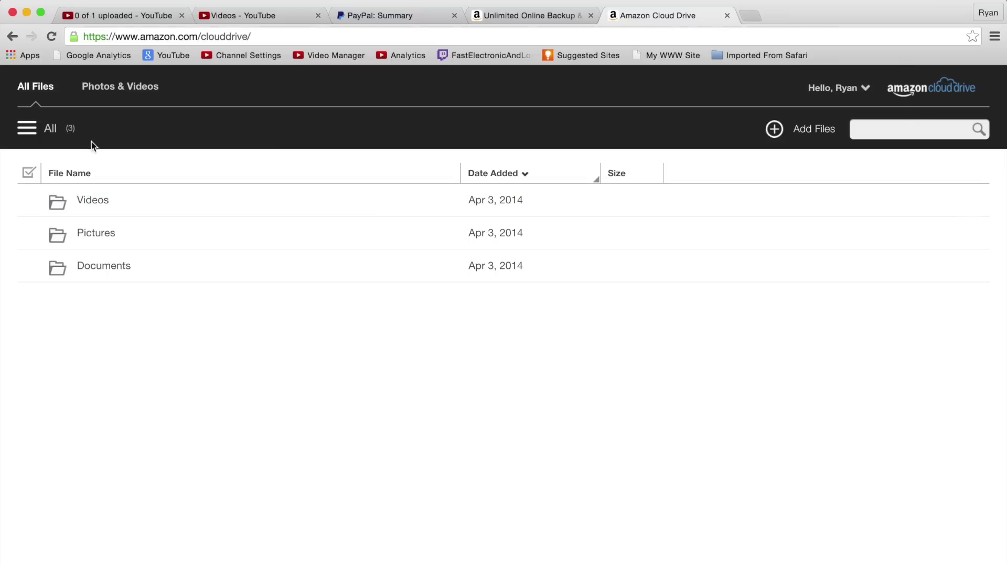
{"action": "left_click", "coordinate": [807, 131]}
{"action": "key", "text": "super+Tab"}
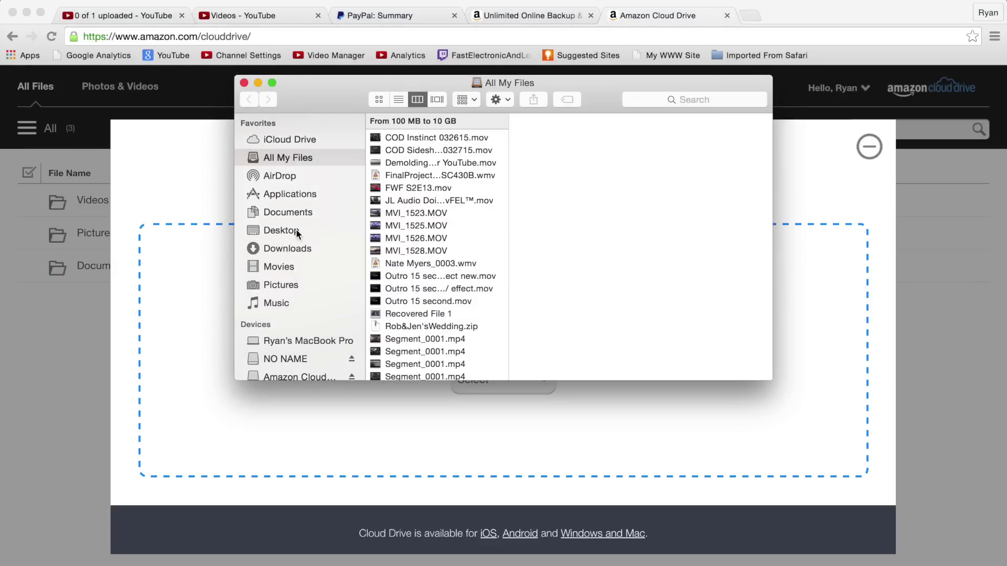
{"action": "left_click", "coordinate": [297, 231]}
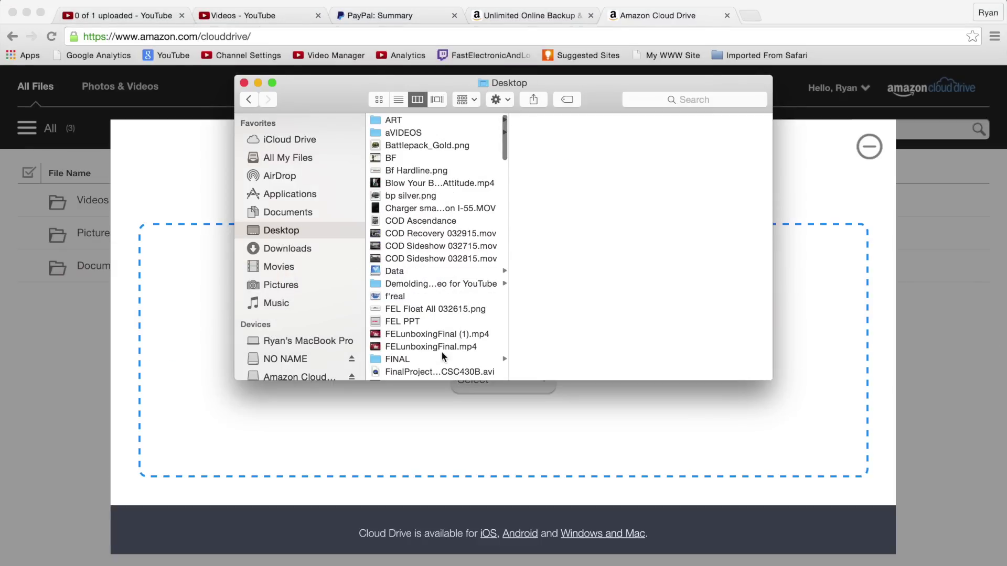
{"action": "left_click_drag", "start_coordinate": [423, 347], "coordinate": [631, 426]}
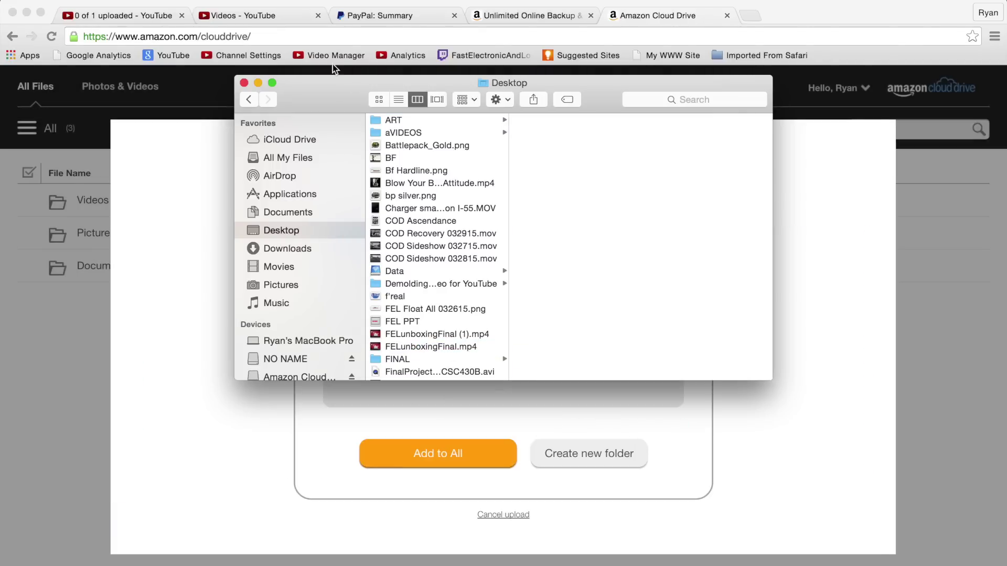
{"action": "left_click", "coordinate": [243, 83]}
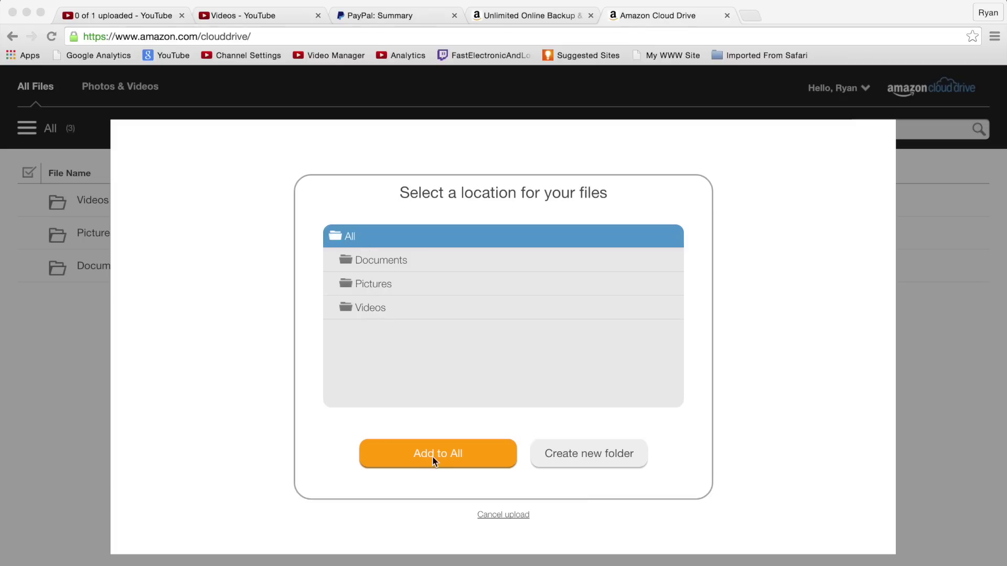
Create a new folder named 'Test' as the upload destination
{"action": "left_click", "coordinate": [574, 454]}
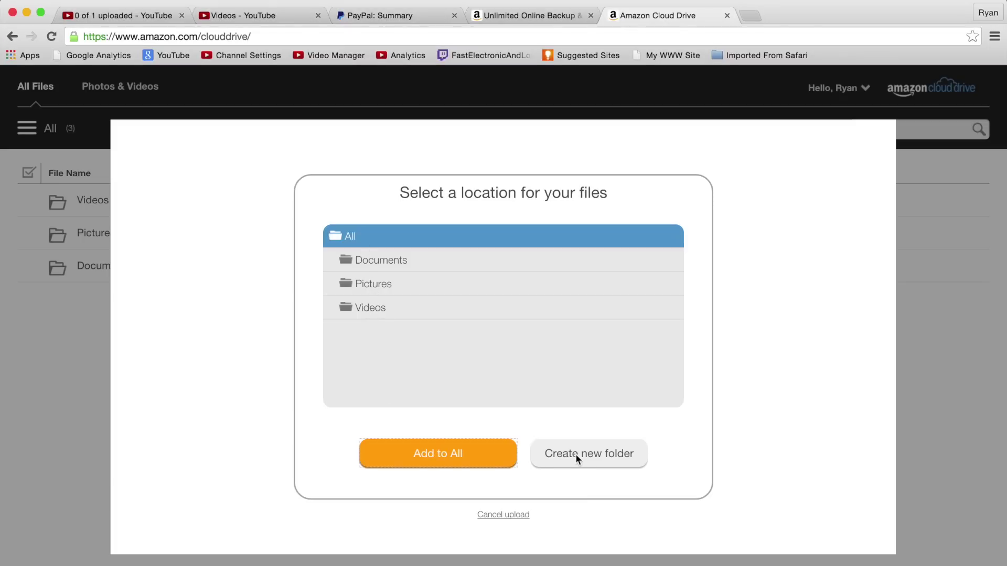
{"action": "left_click", "coordinate": [575, 454]}
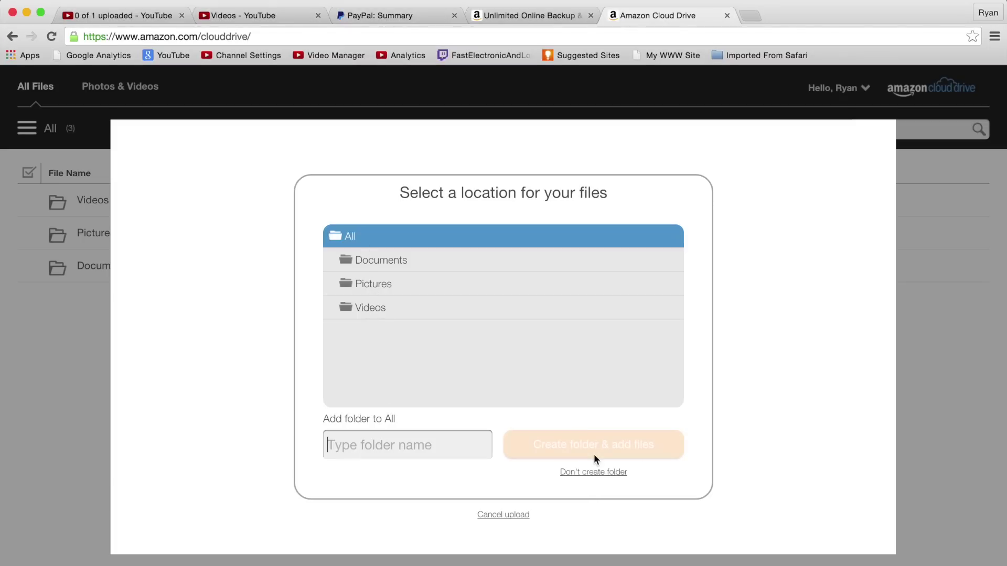
{"action": "type", "text": "Test"}
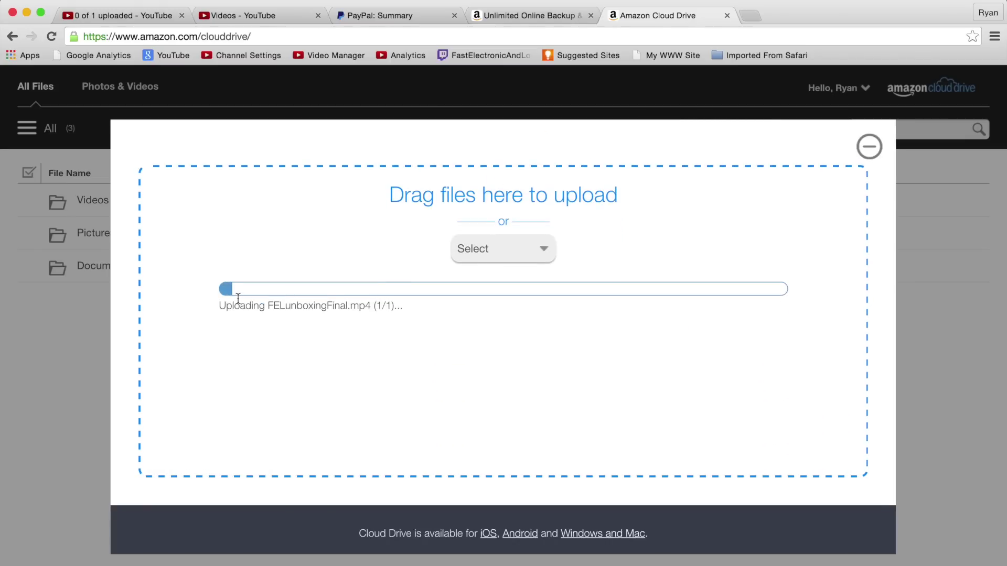
{"action": "key", "text": "super+Tab"}
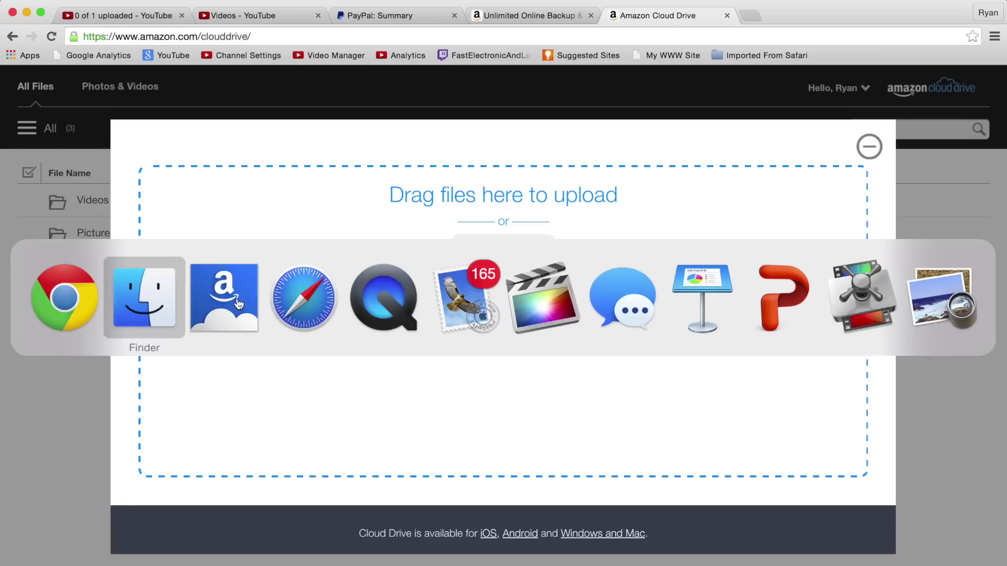
{"action": "left_click", "coordinate": [157, 312]}
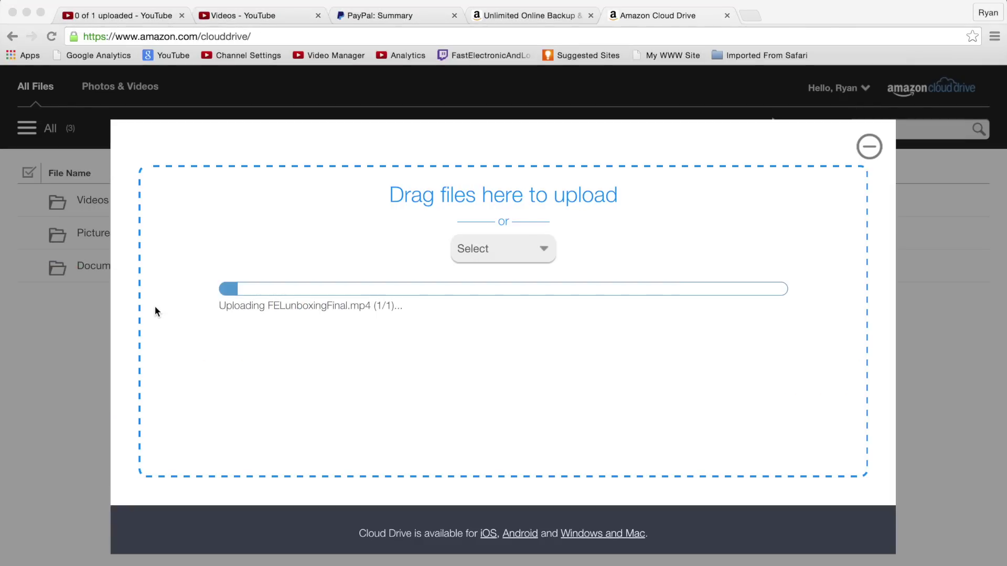
{"action": "left_click", "coordinate": [87, 4]}
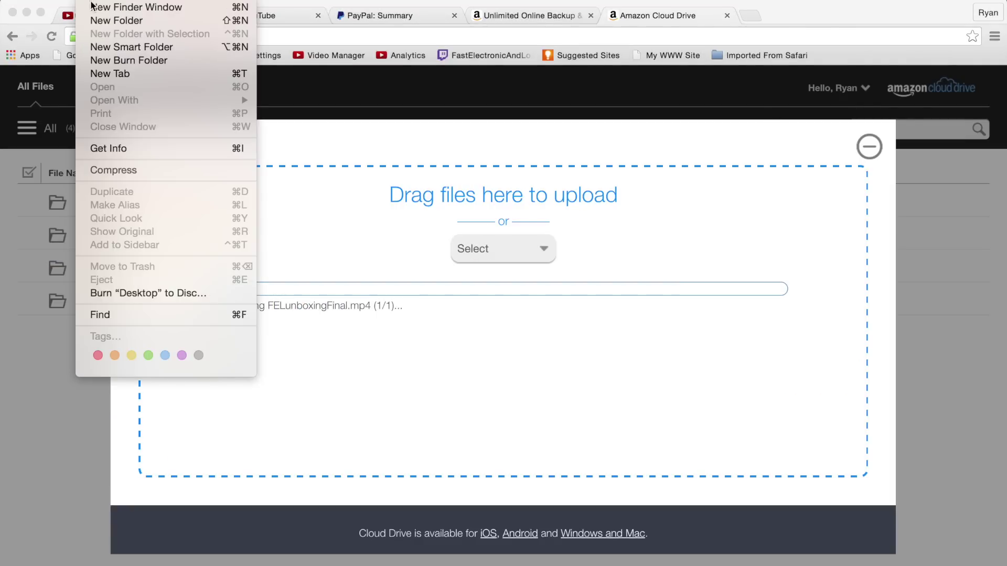
{"action": "left_click", "coordinate": [160, 15]}
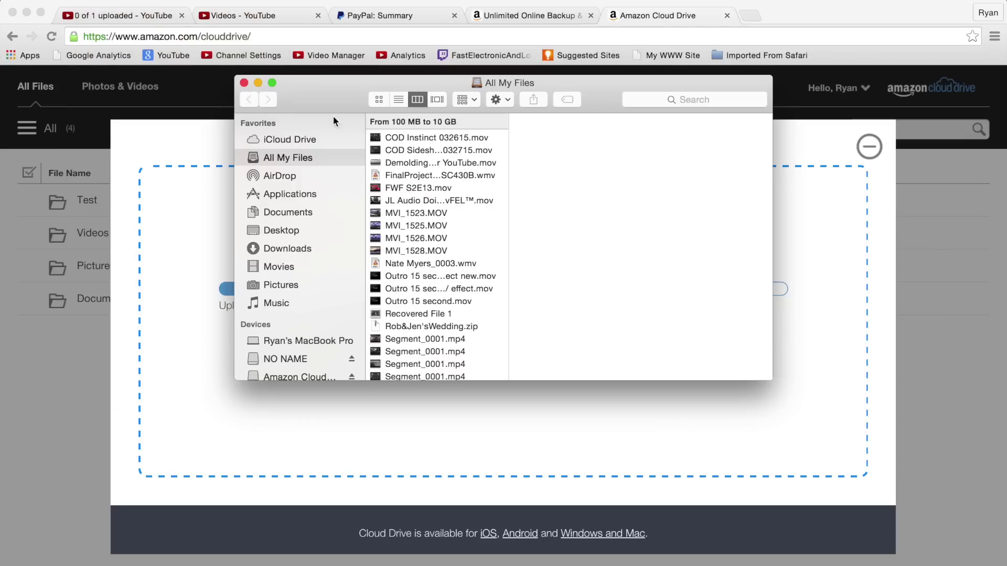
{"action": "left_click", "coordinate": [294, 233]}
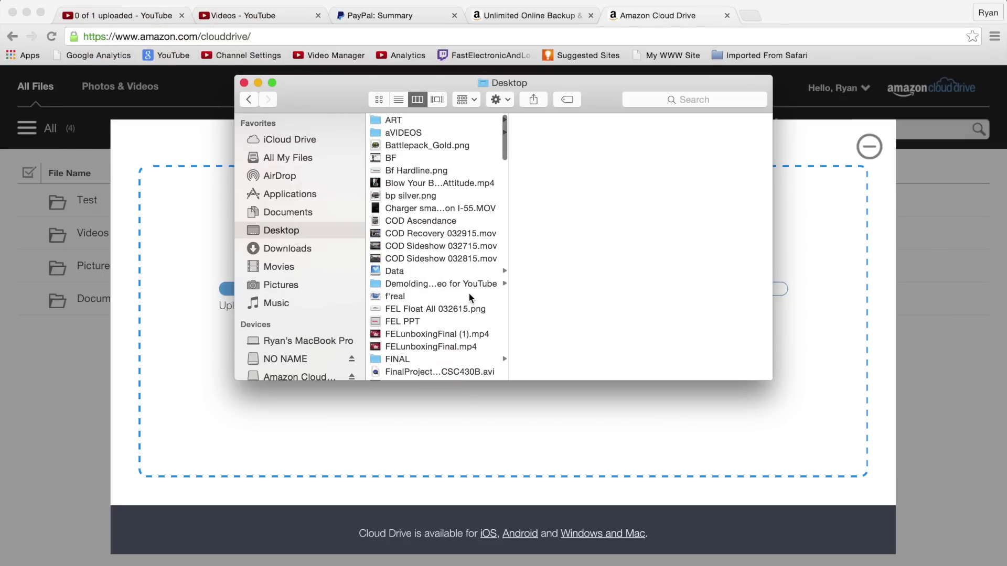
{"action": "left_click", "coordinate": [433, 346]}
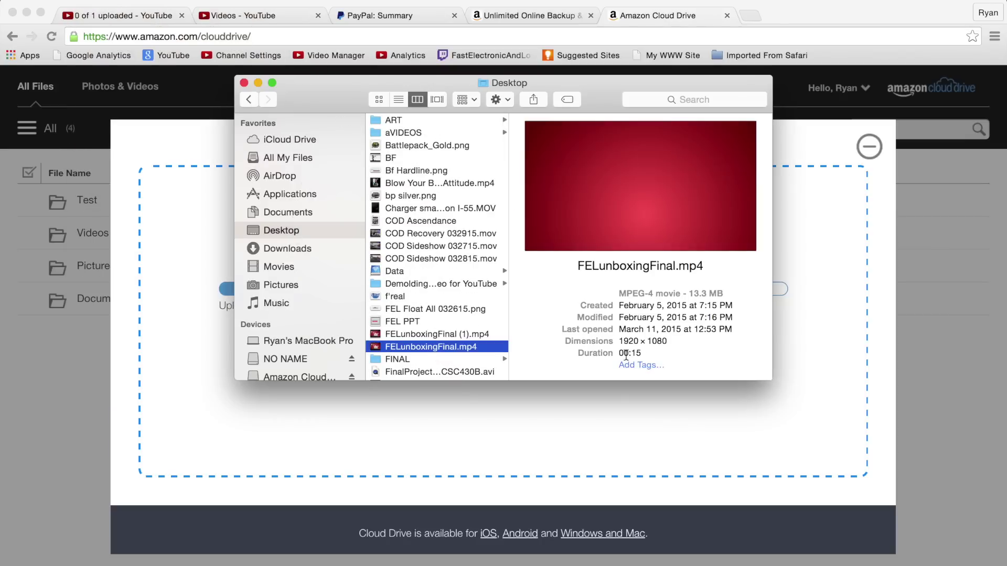
{"action": "key", "text": "Return"}
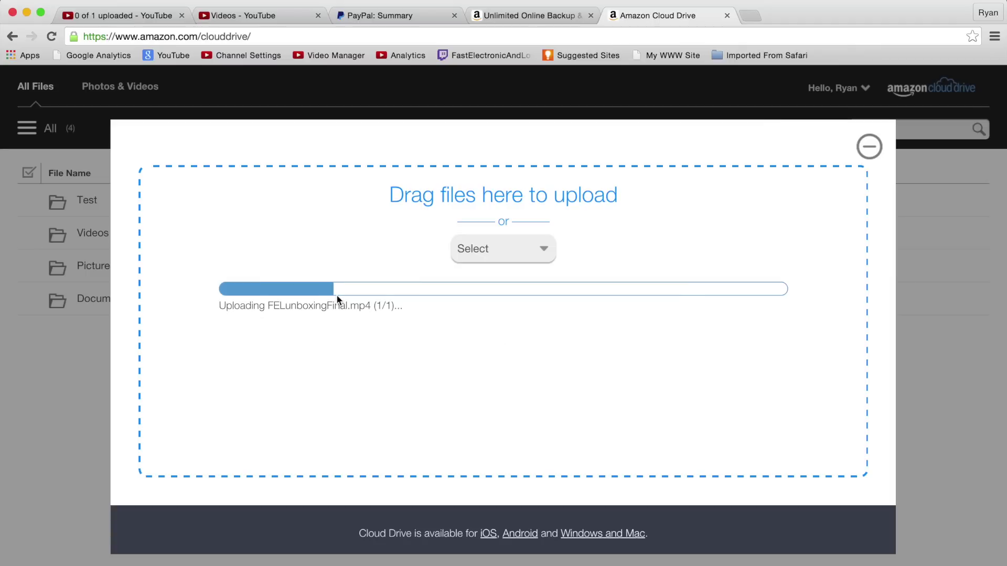
{"action": "left_click", "coordinate": [145, 16]}
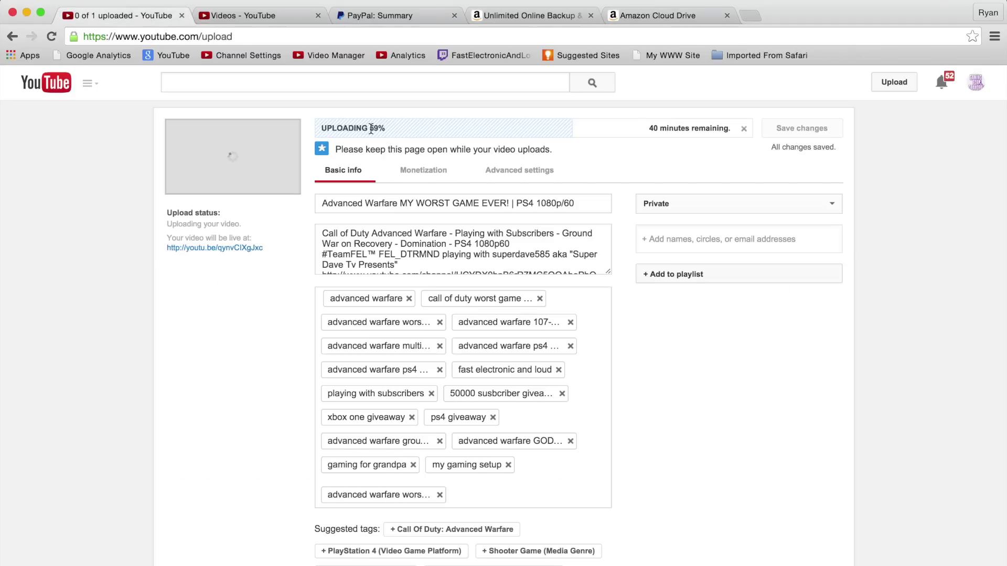
{"action": "left_click", "coordinate": [654, 16]}
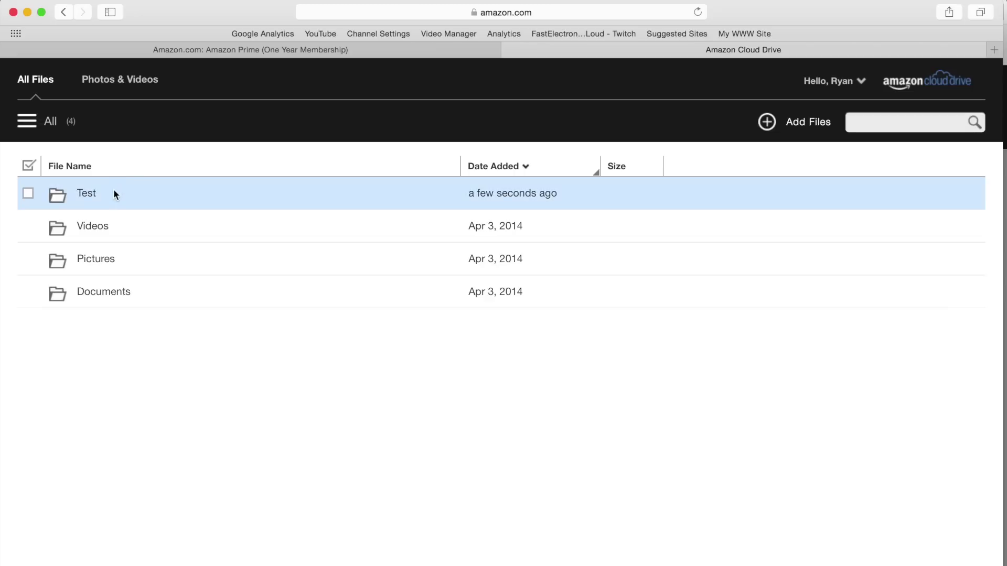
Select and open the Test folder, showing FELunboxingFinal.mp4 at 12.7 MB
{"action": "left_click", "coordinate": [114, 191]}
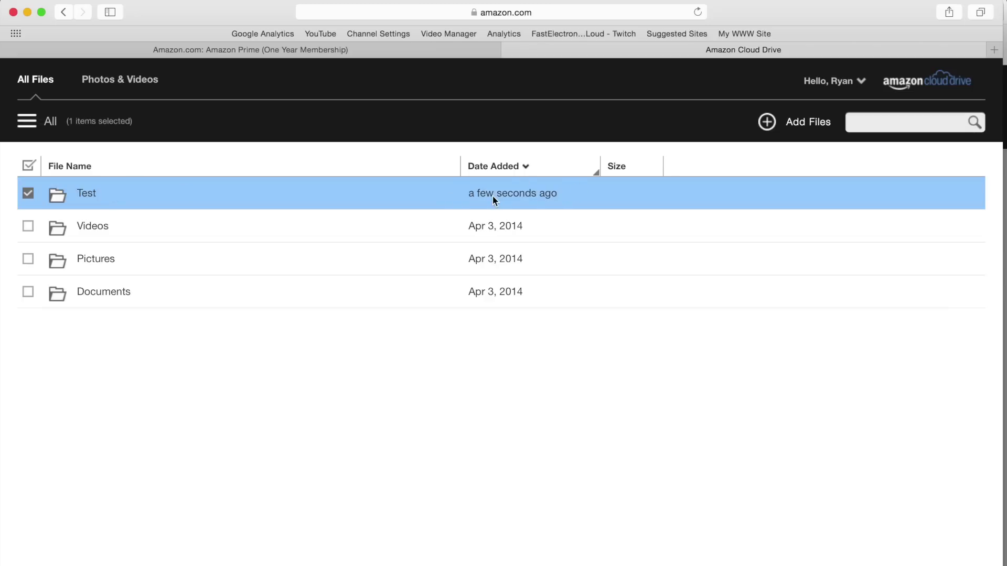
{"action": "left_click", "coordinate": [29, 197]}
{"action": "left_click", "coordinate": [29, 197]}
{"action": "double_click", "coordinate": [49, 195]}
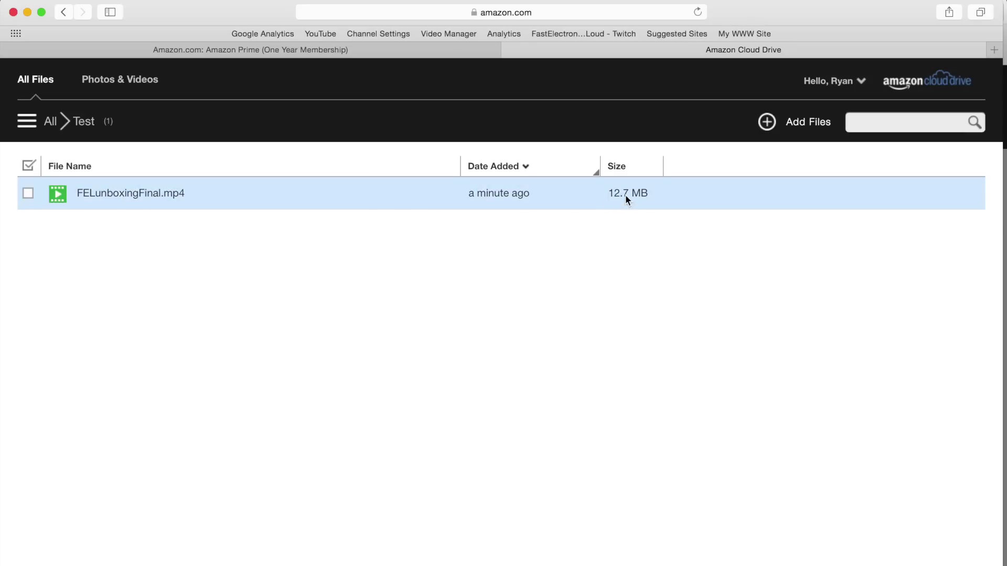
Highlight the local FELunboxingFinal.mp4 size of 13.3 MB in Finder, then return to Cloud Drive
{"action": "key", "text": "super+Tab"}
{"action": "key", "text": "super+Tab"}
{"action": "key", "text": "super+Tab"}
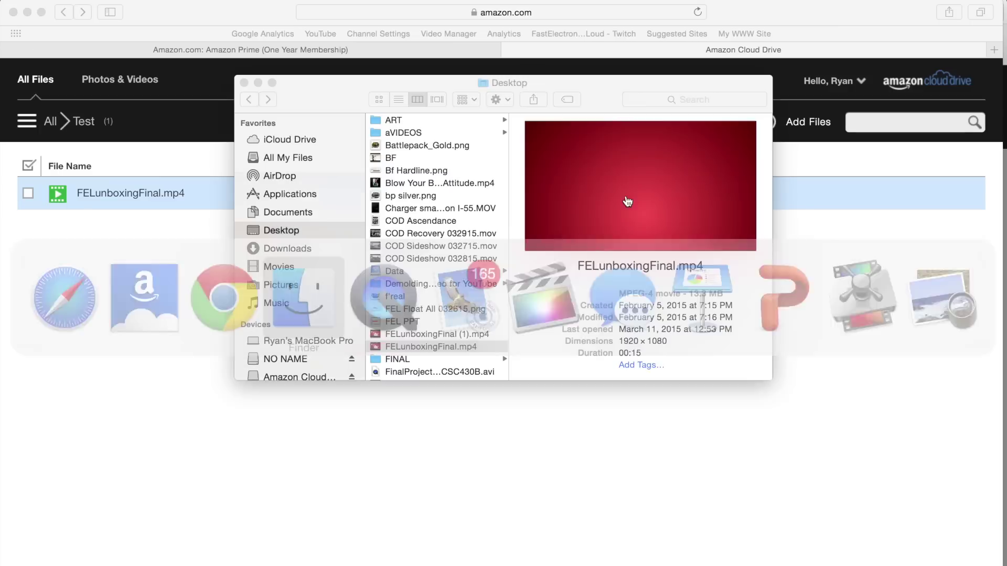
{"action": "left_click_drag", "start_coordinate": [690, 294], "coordinate": [718, 297]}
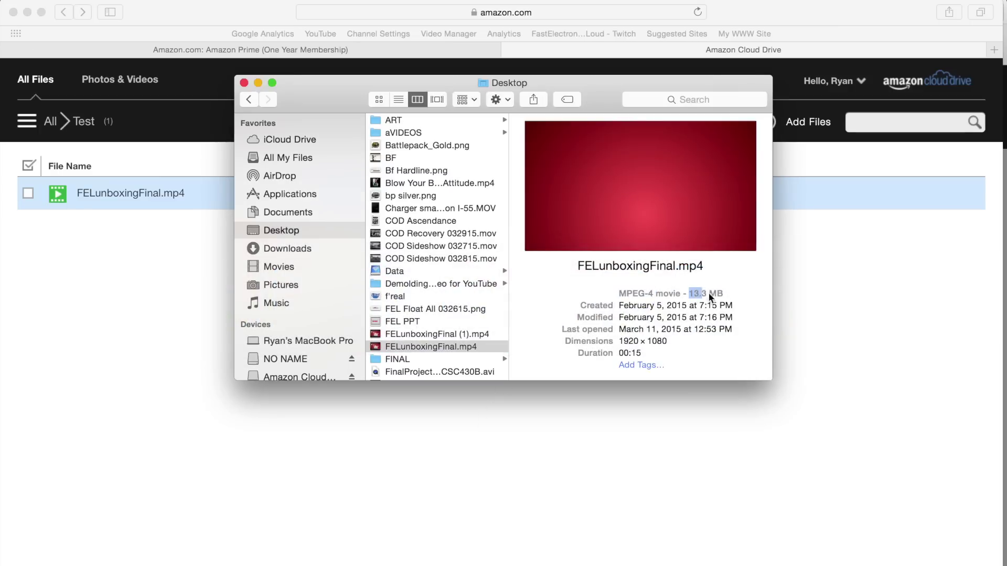
{"action": "key", "text": "super+Tab"}
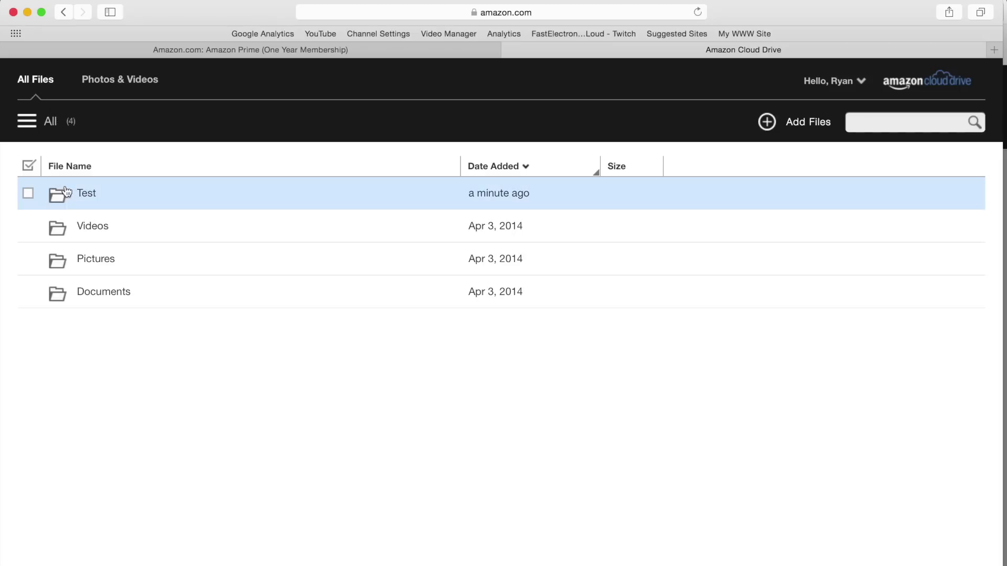
Open the Test folder, select FELunboxingFinal.mp4 and download it
{"action": "left_click", "coordinate": [97, 194]}
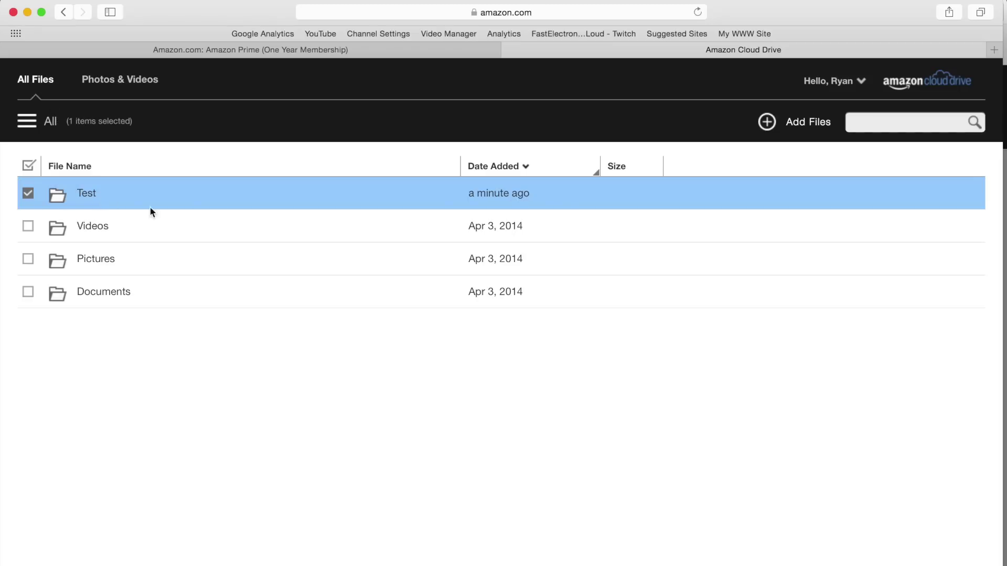
{"action": "left_click", "coordinate": [83, 194]}
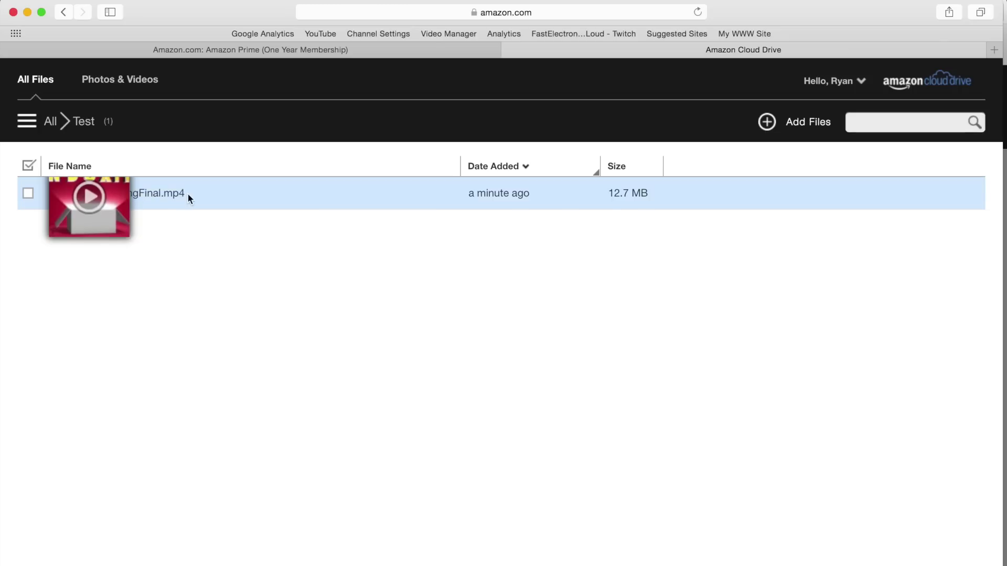
{"action": "left_click", "coordinate": [29, 195]}
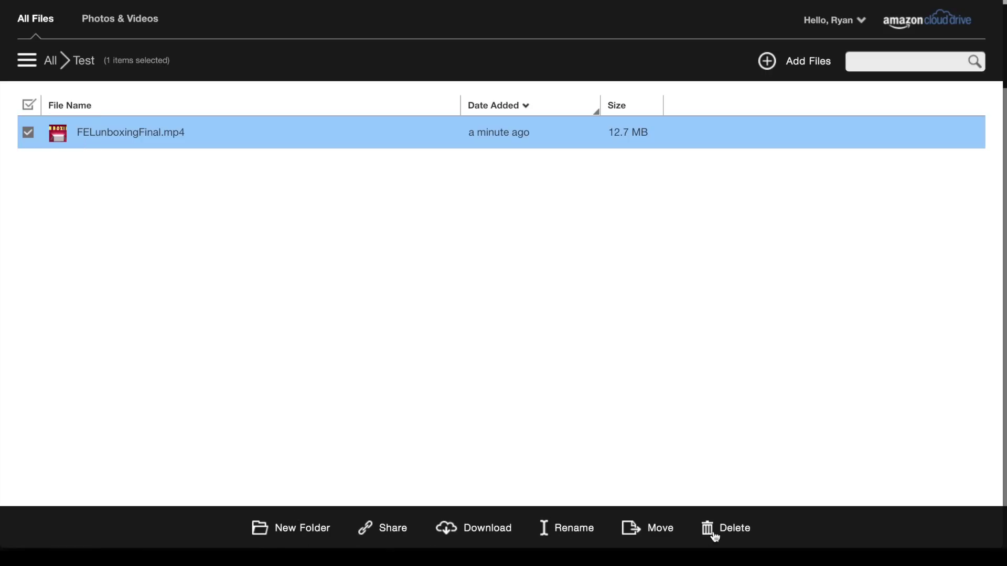
{"action": "left_click", "coordinate": [454, 530]}
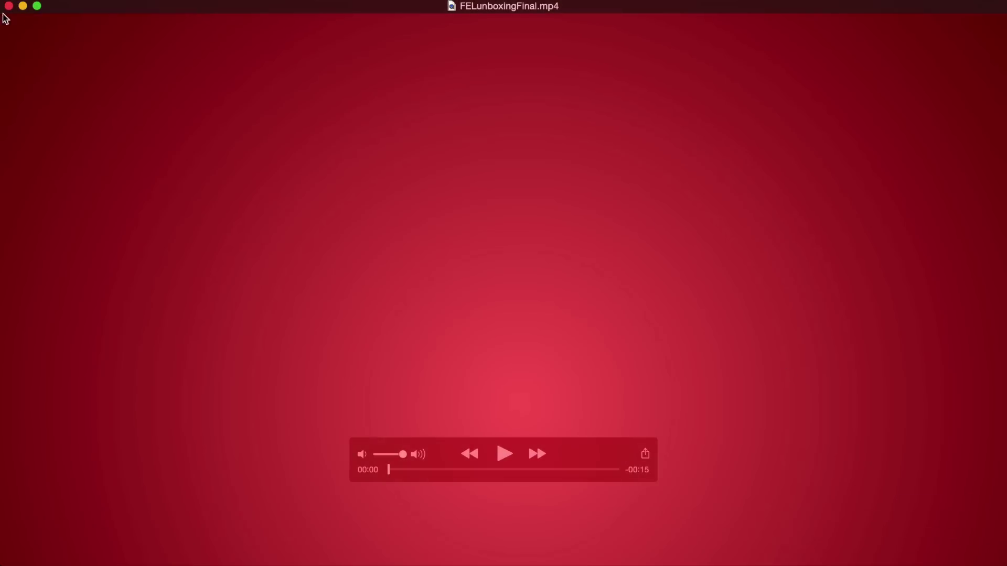
Play the downloaded FELunboxingFinal.mp4 in QuickTime Player
{"action": "left_click", "coordinate": [504, 454]}
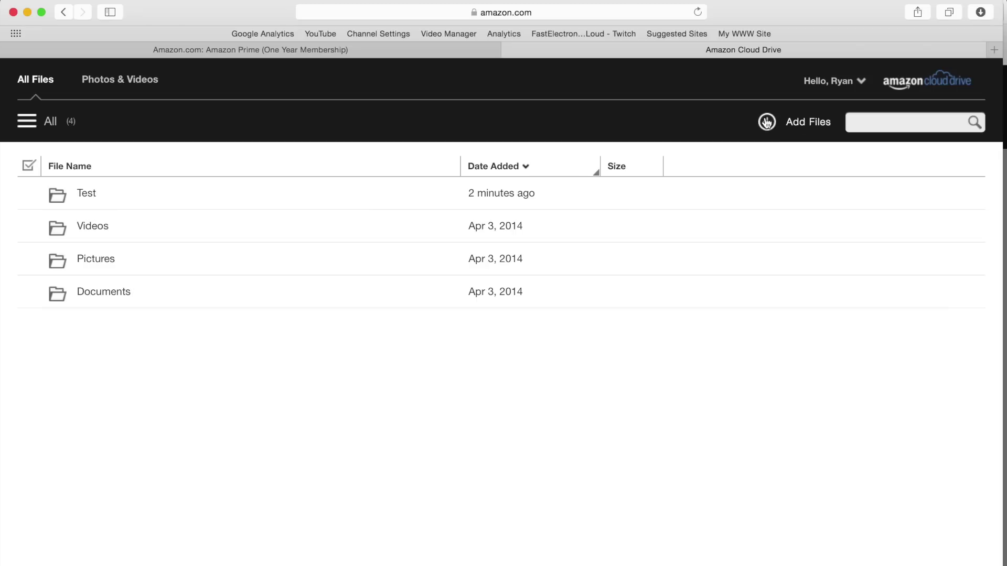
Choose COD Sideshow 032815.mov from the Desktop for web upload
{"action": "left_click", "coordinate": [766, 144]}
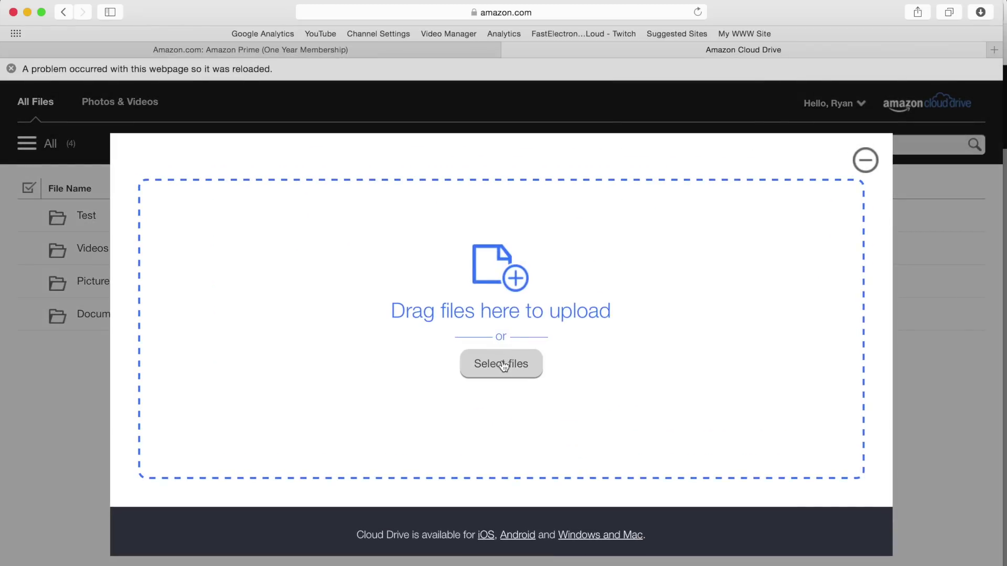
{"action": "left_click", "coordinate": [502, 367]}
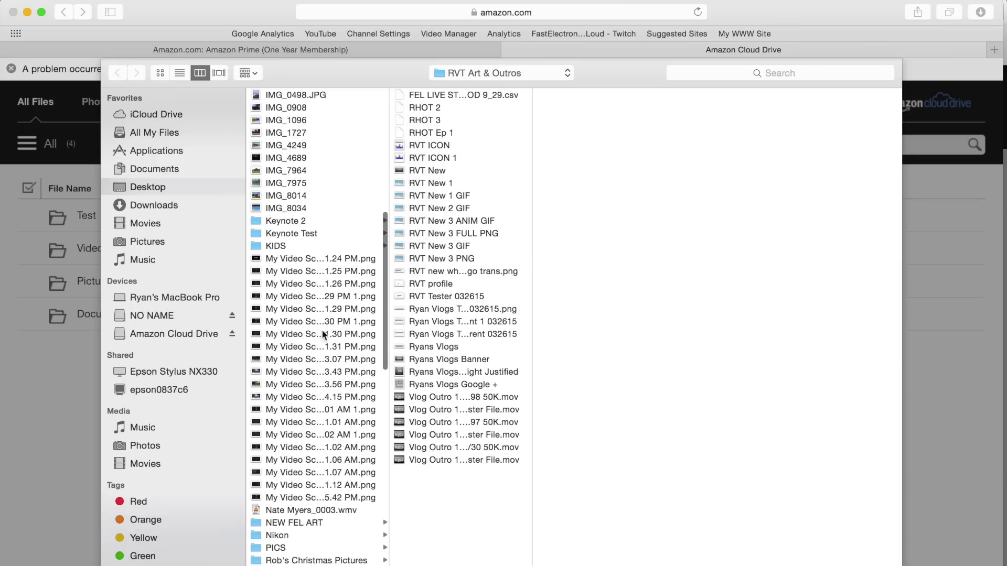
{"action": "left_click", "coordinate": [158, 187]}
{"action": "scroll", "coordinate": [286, 211], "scroll_direction": "up", "scroll_amount": 15}
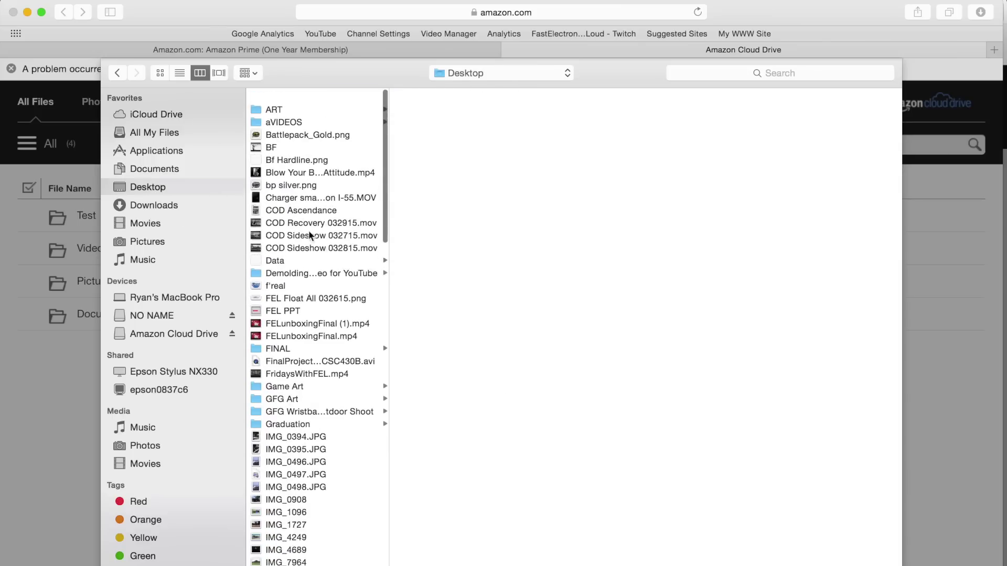
{"action": "left_click", "coordinate": [309, 234]}
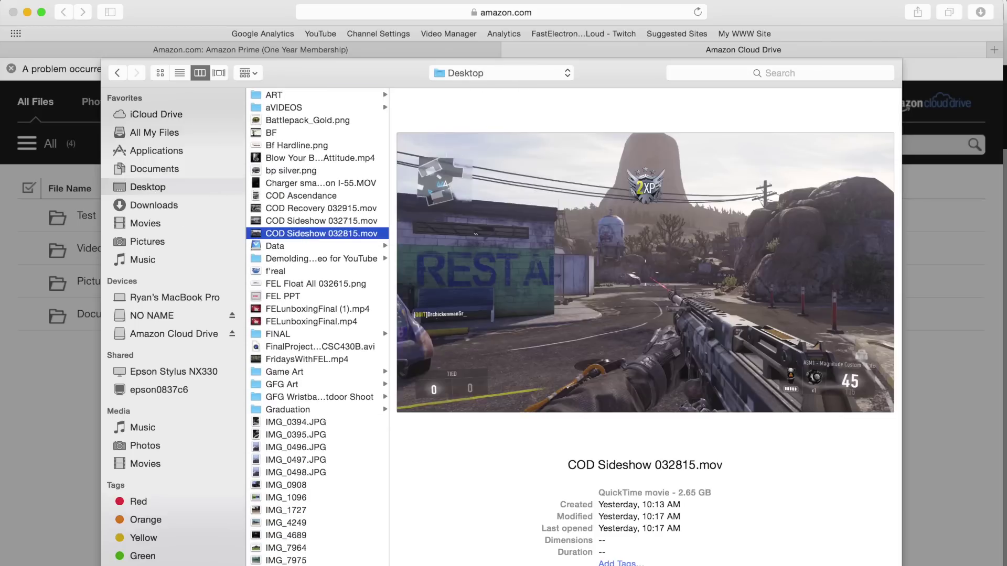
{"action": "key", "text": "Return"}
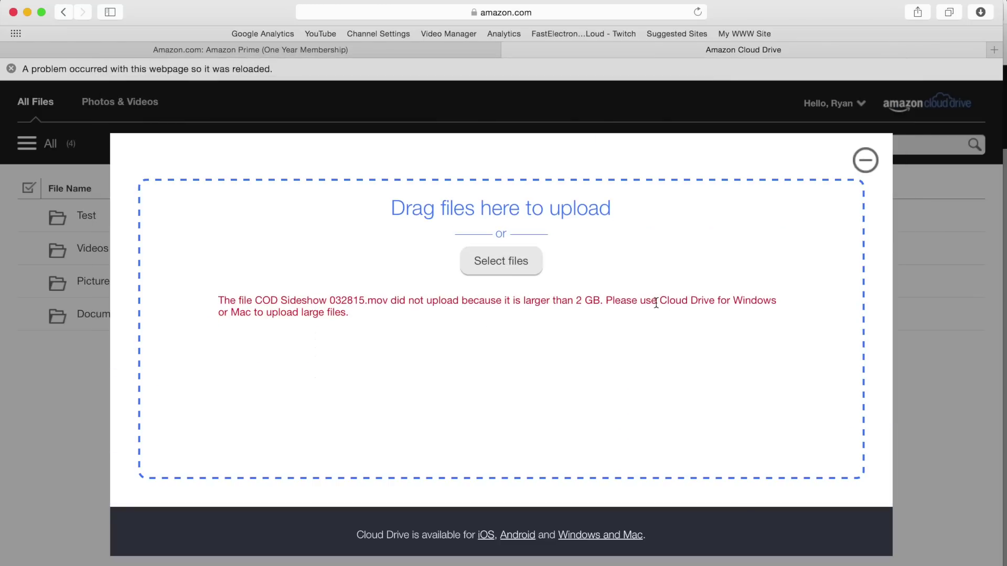
Highlight the over-2 GB advice suggesting the desktop app, then launch the Cloud Drive desktop app
{"action": "left_click_drag", "start_coordinate": [660, 300], "coordinate": [788, 300]}
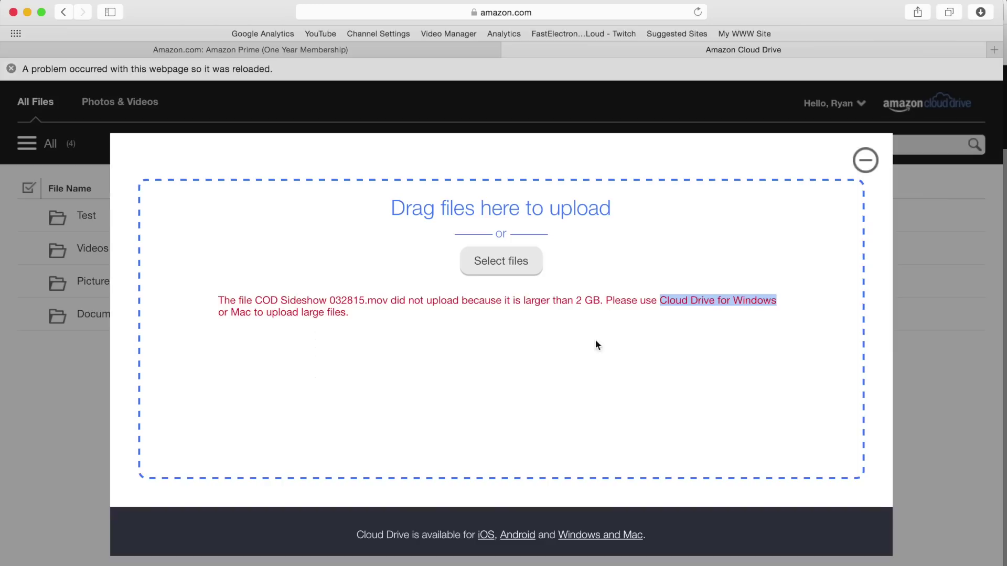
{"action": "left_click_drag", "start_coordinate": [218, 313], "coordinate": [346, 313]}
{"action": "left_click", "coordinate": [864, 160]}
{"action": "left_click", "coordinate": [901, 563]}
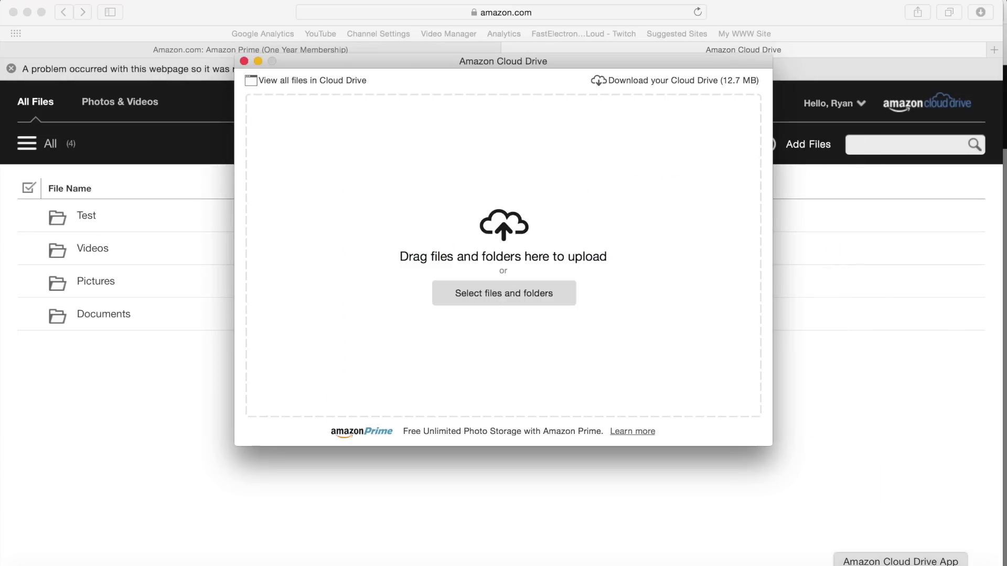
Upload COD Sideshow 032815.mov from the Desktop through the desktop app, then cancel it
{"action": "left_click", "coordinate": [531, 297]}
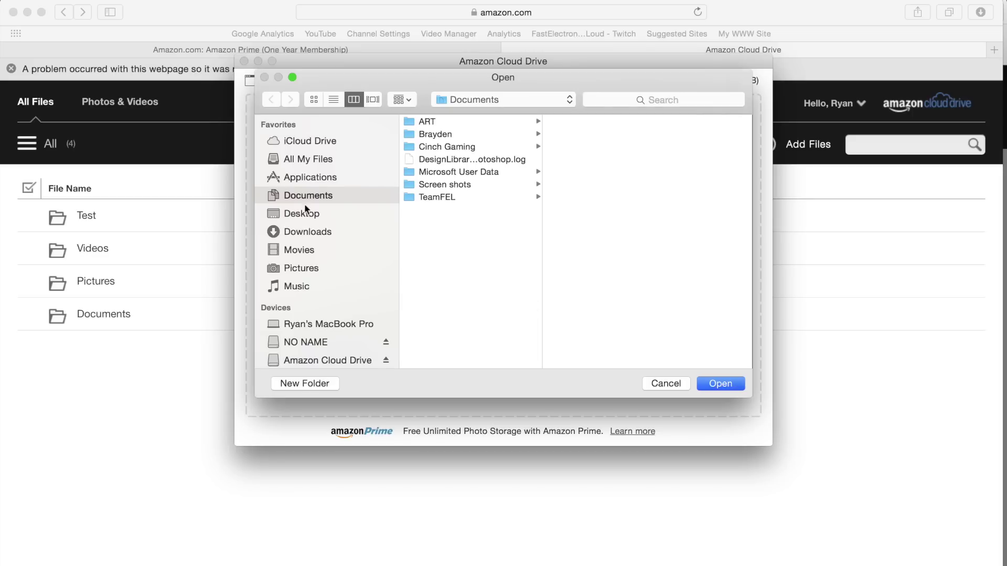
{"action": "left_click", "coordinate": [304, 213]}
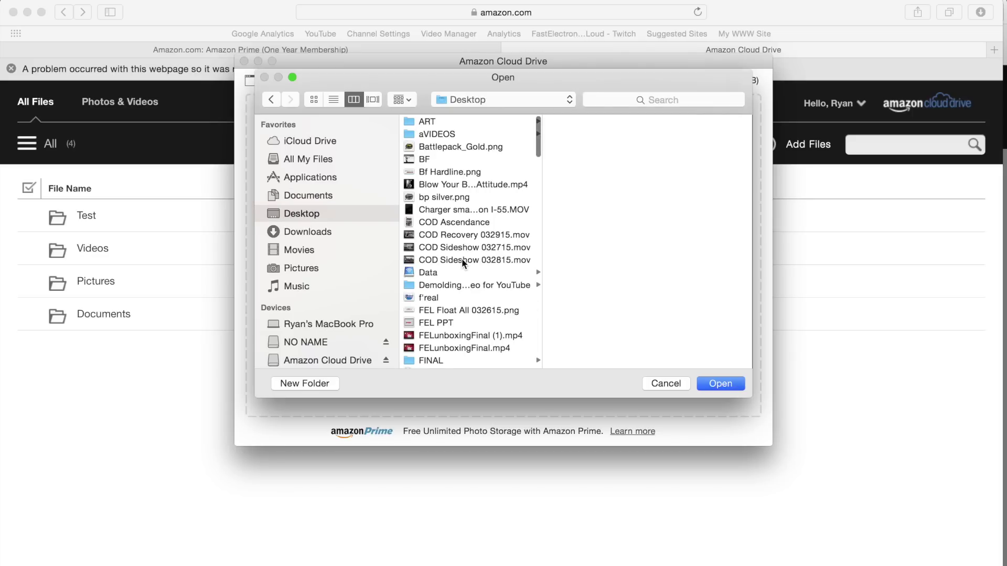
{"action": "left_click", "coordinate": [462, 259]}
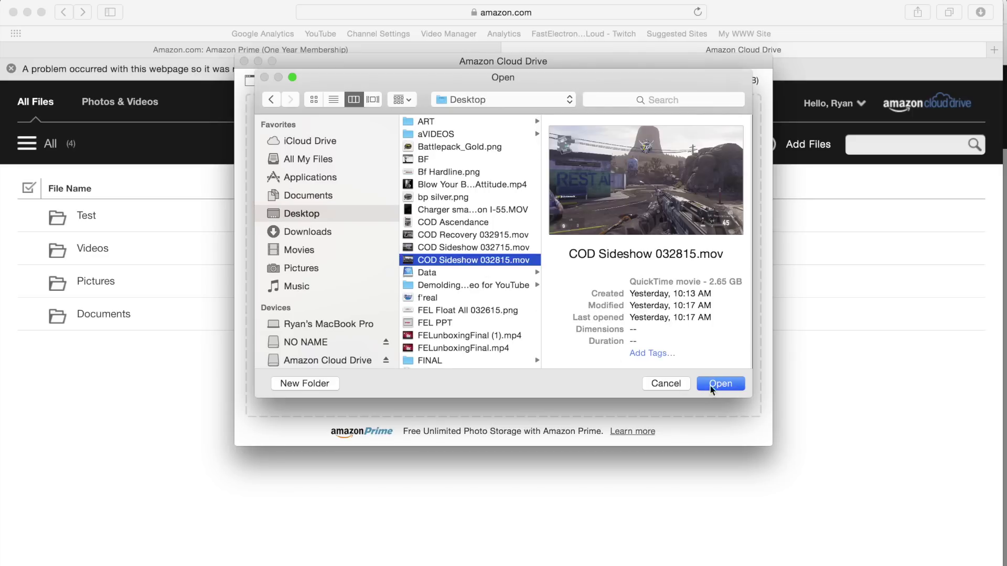
{"action": "left_click", "coordinate": [710, 385]}
{"action": "key", "text": "super+Tab"}
{"action": "key", "text": "super+Tab"}
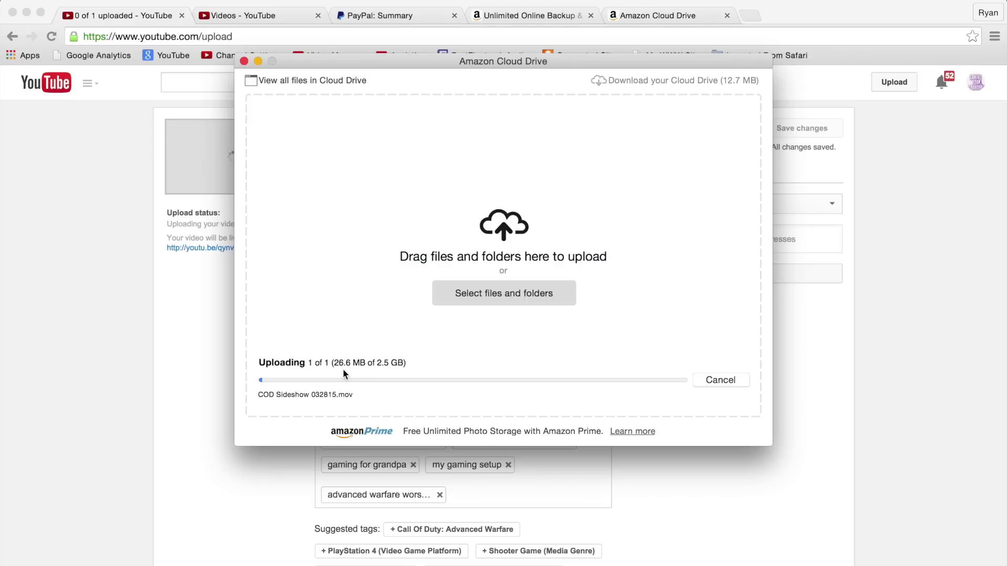
{"action": "left_click", "coordinate": [710, 381]}
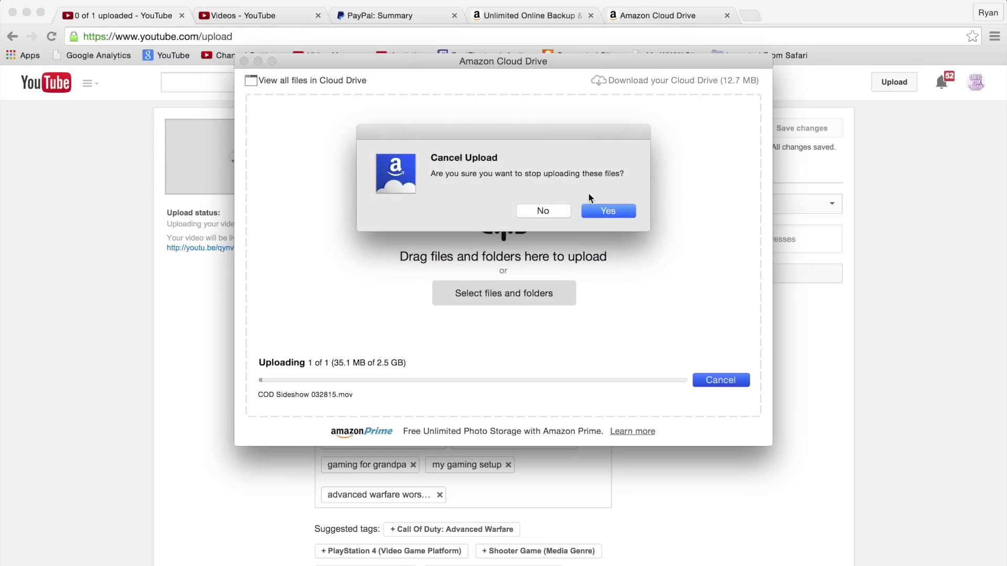
Cancel the pending large upload and upload IMG_0498.JPG from the Desktop instead
{"action": "left_click", "coordinate": [612, 213]}
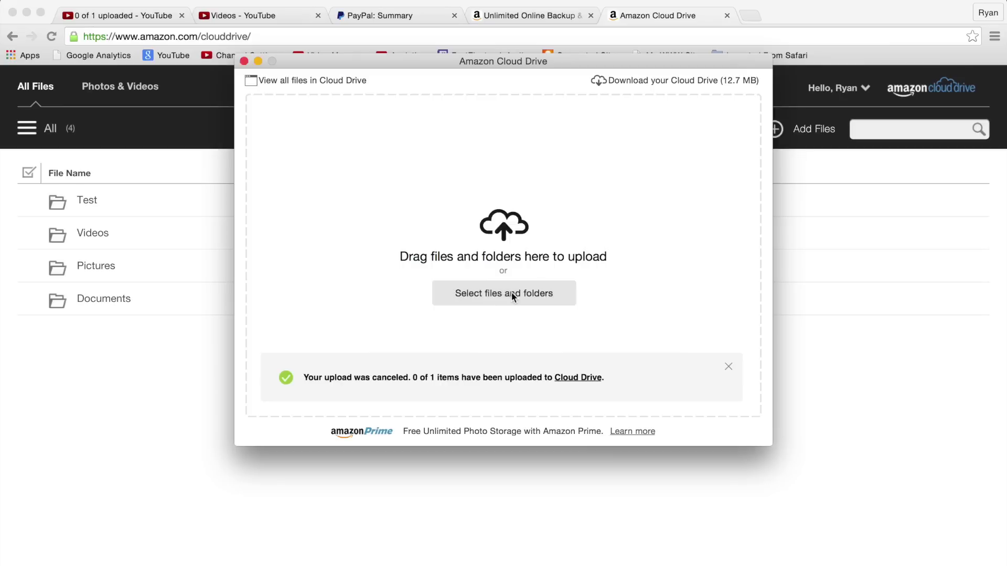
{"action": "left_click", "coordinate": [510, 293]}
{"action": "scroll", "coordinate": [507, 299], "scroll_direction": "down", "scroll_amount": 5}
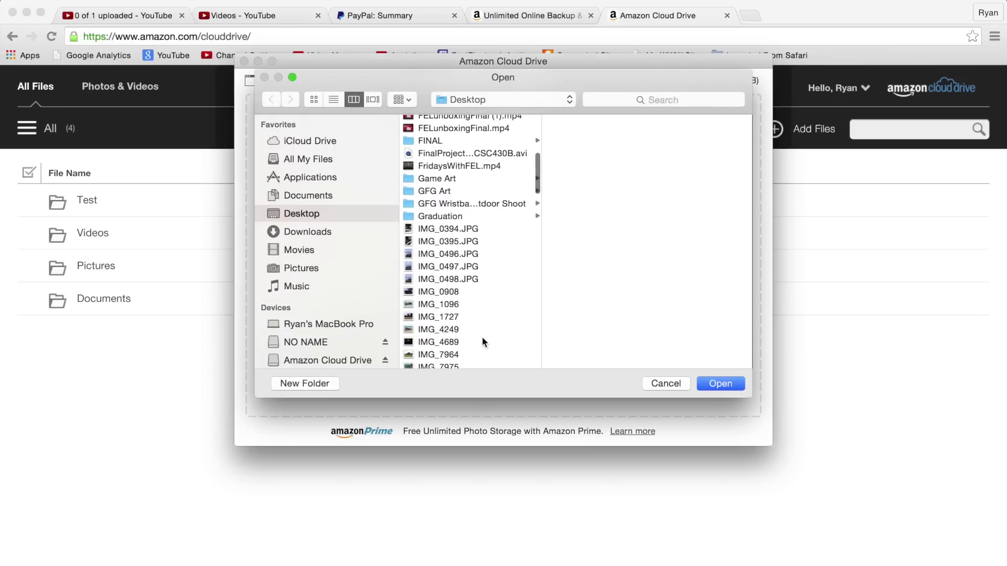
{"action": "left_click", "coordinate": [449, 279]}
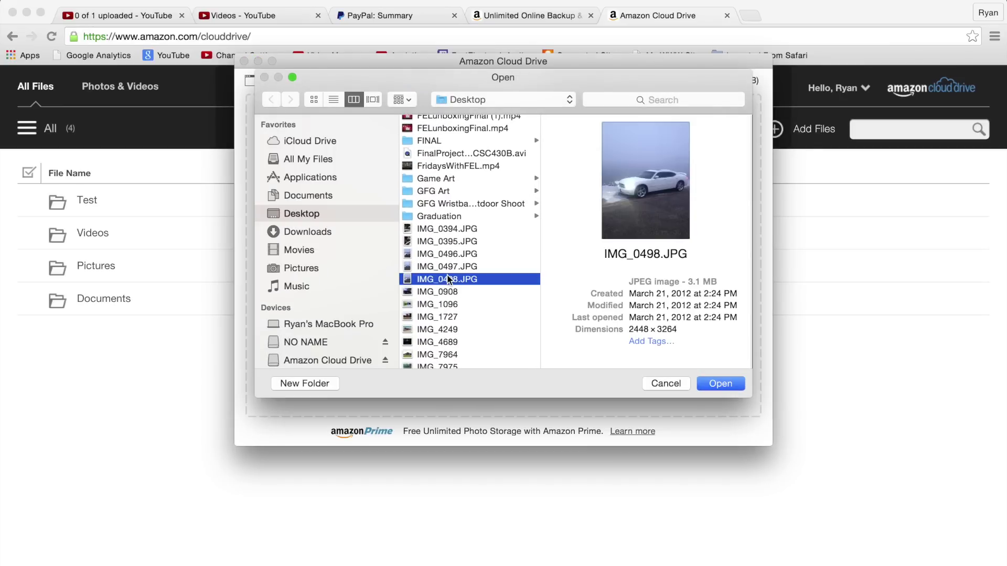
{"action": "left_click", "coordinate": [734, 386]}
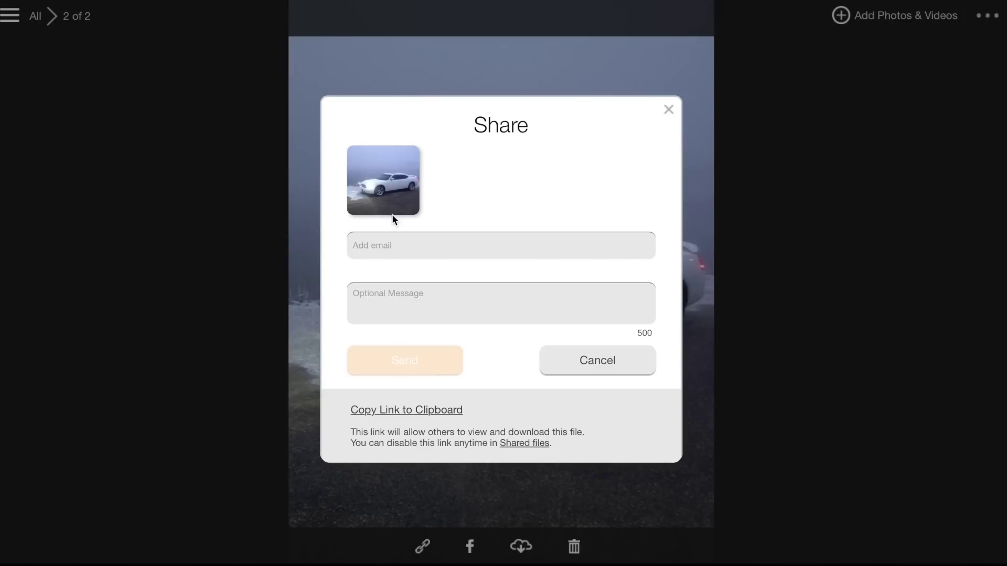
Close the car photo's Share dialog without sharing it
{"action": "left_click", "coordinate": [668, 110]}
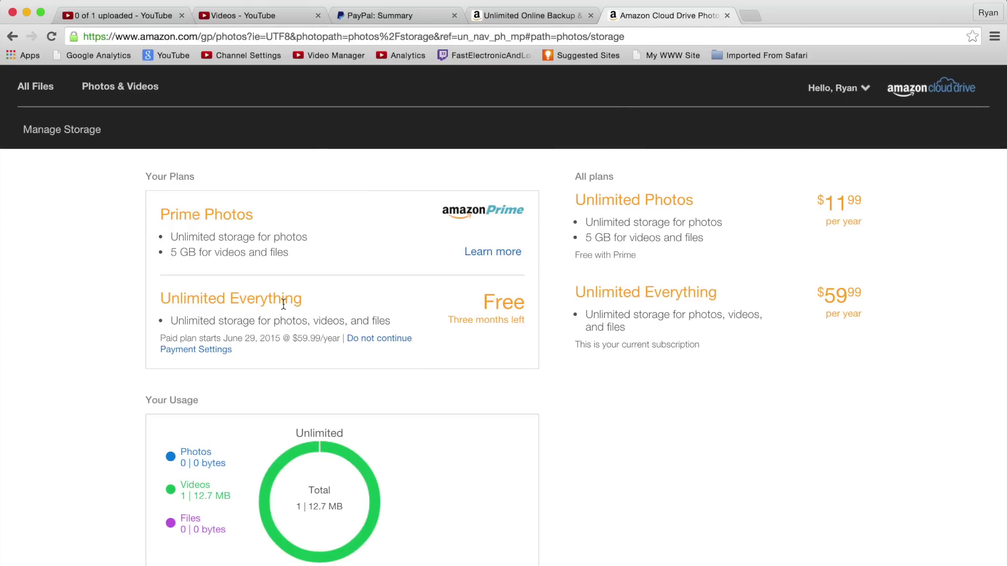
Scroll through the pricing plans: Unlimited Photos at $11.99 and Unlimited Everything at $59.99 per year
{"action": "scroll", "coordinate": [433, 408], "scroll_direction": "down", "scroll_amount": 1}
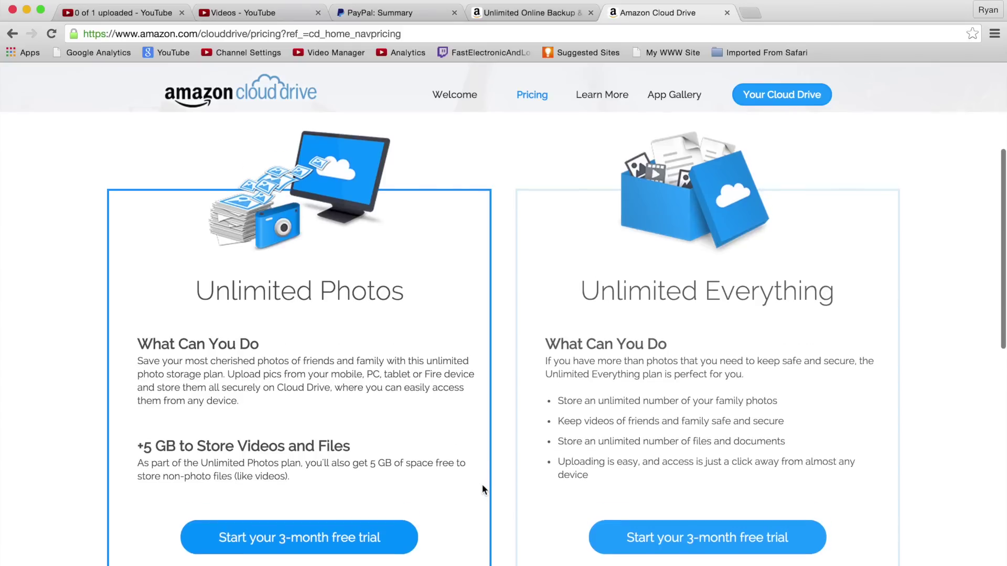
{"action": "scroll", "coordinate": [482, 488], "scroll_direction": "down", "scroll_amount": 1}
{"action": "scroll", "coordinate": [454, 485], "scroll_direction": "down", "scroll_amount": 2}
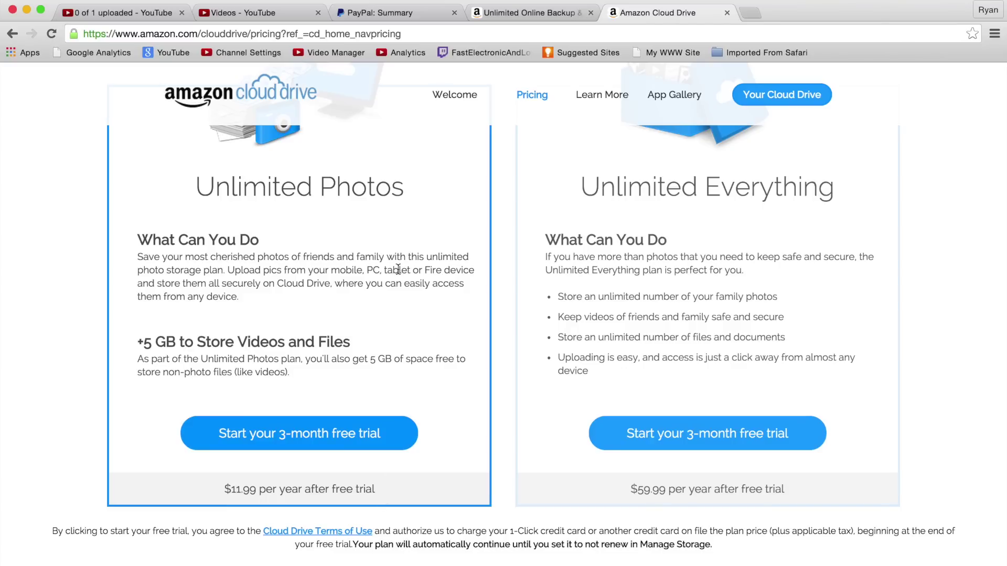
{"action": "scroll", "coordinate": [398, 269], "scroll_direction": "up", "scroll_amount": 2}
{"action": "scroll", "coordinate": [445, 367], "scroll_direction": "up", "scroll_amount": 1}
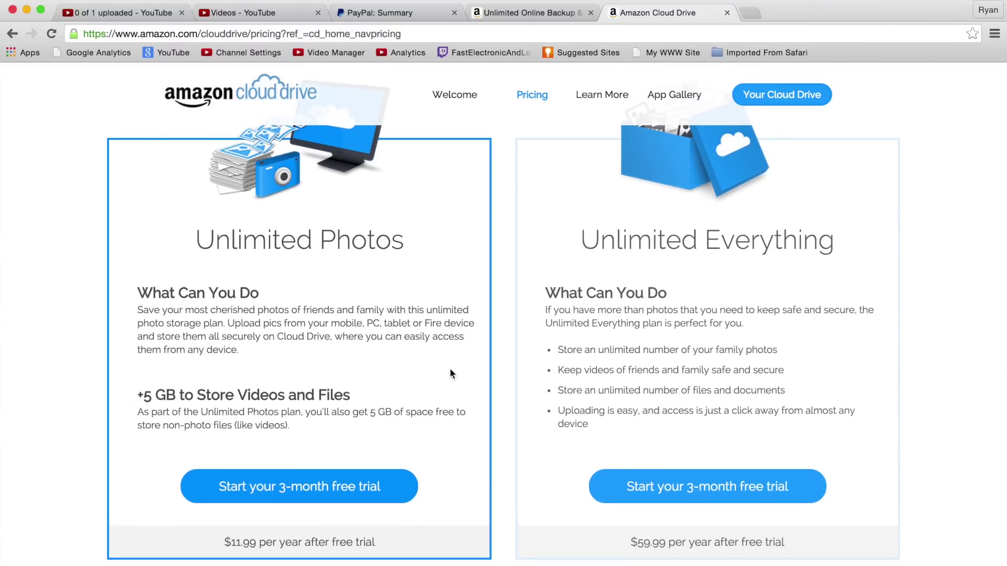